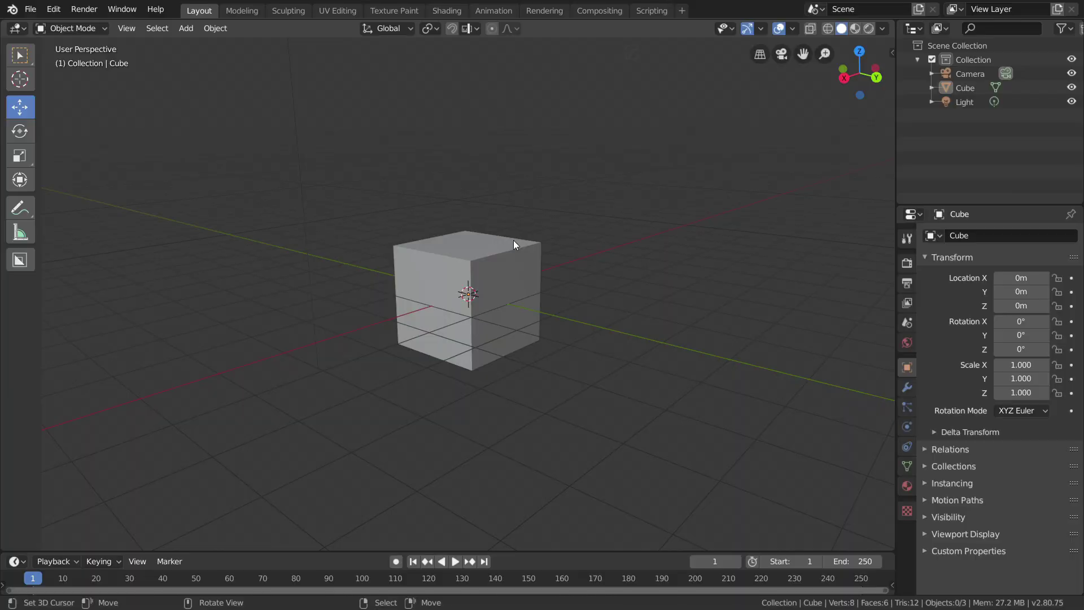
Select the default cube, enter Edit Mode and switch the viewport to perspective projection.
right_click(486, 242)
middle_click_drag(621, 223, 686, 232)
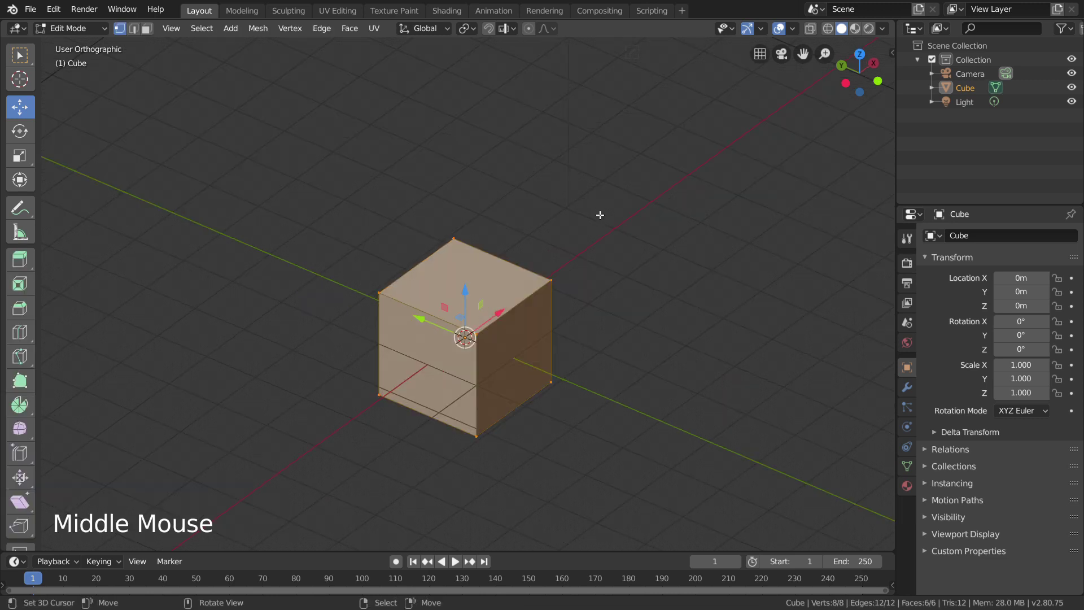
key("KP_5")
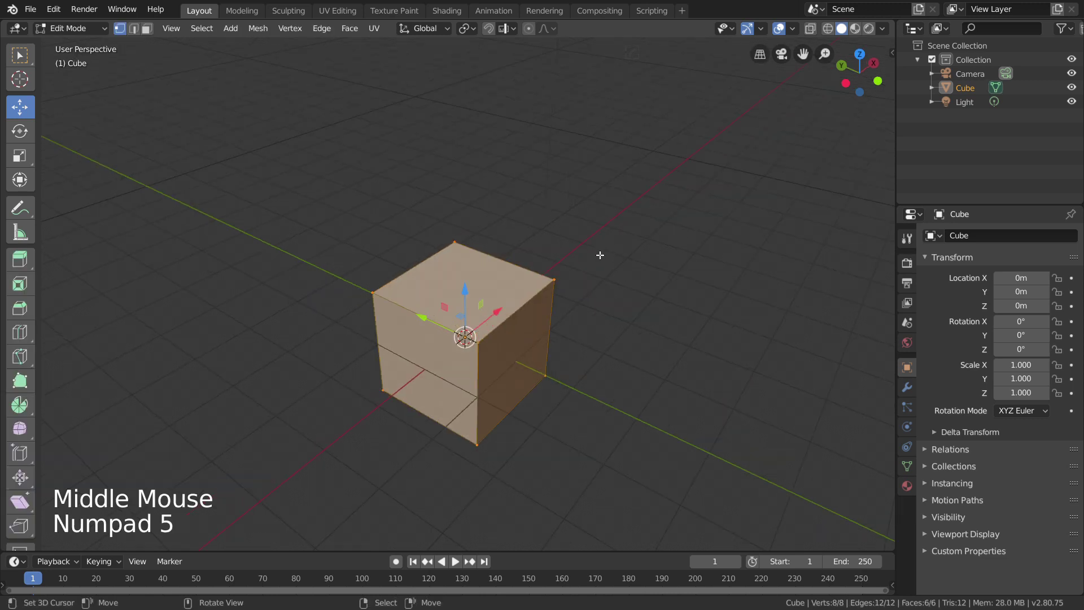
key("s")
key("Escape")
middle_click_drag(588, 261, 605, 258)
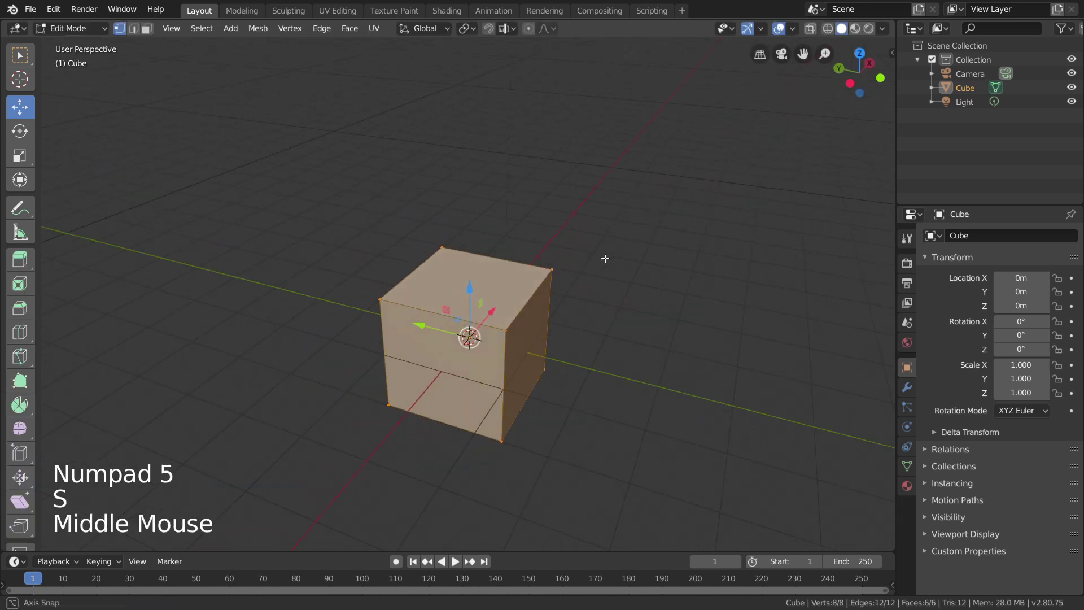
Try scaling the whole cube with the Z, Y and X axes locked in turn.
key("s")
key("shift+z")
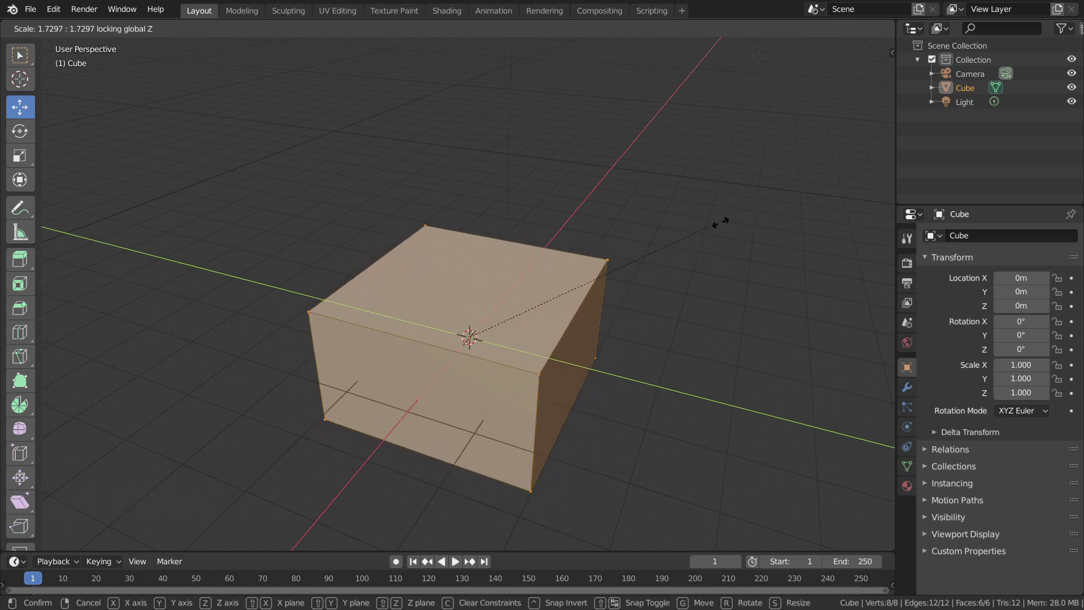
right_click(642, 254)
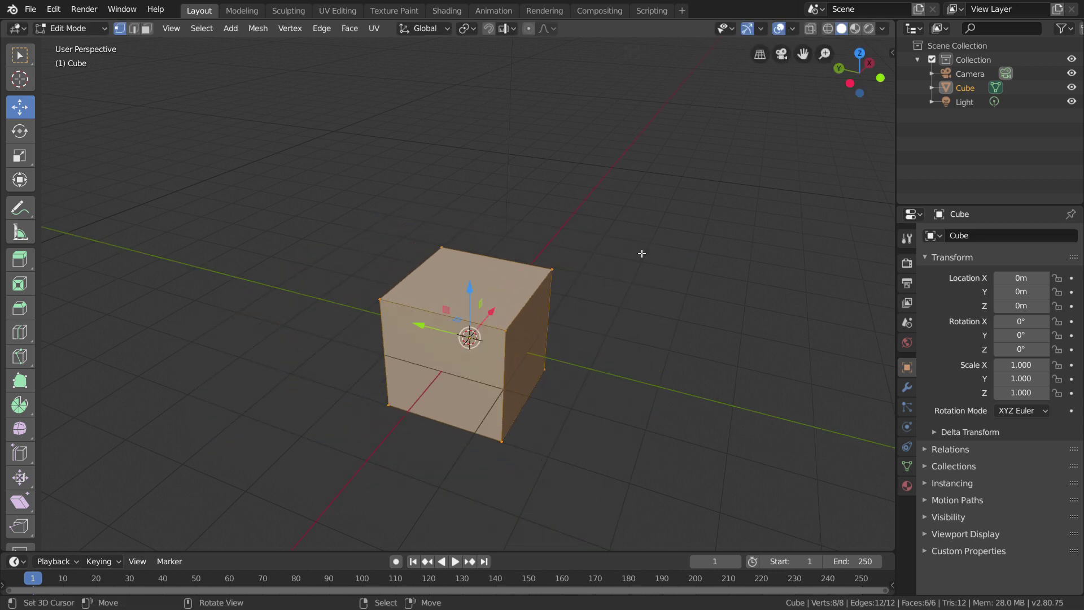
key("s")
key("shift+y")
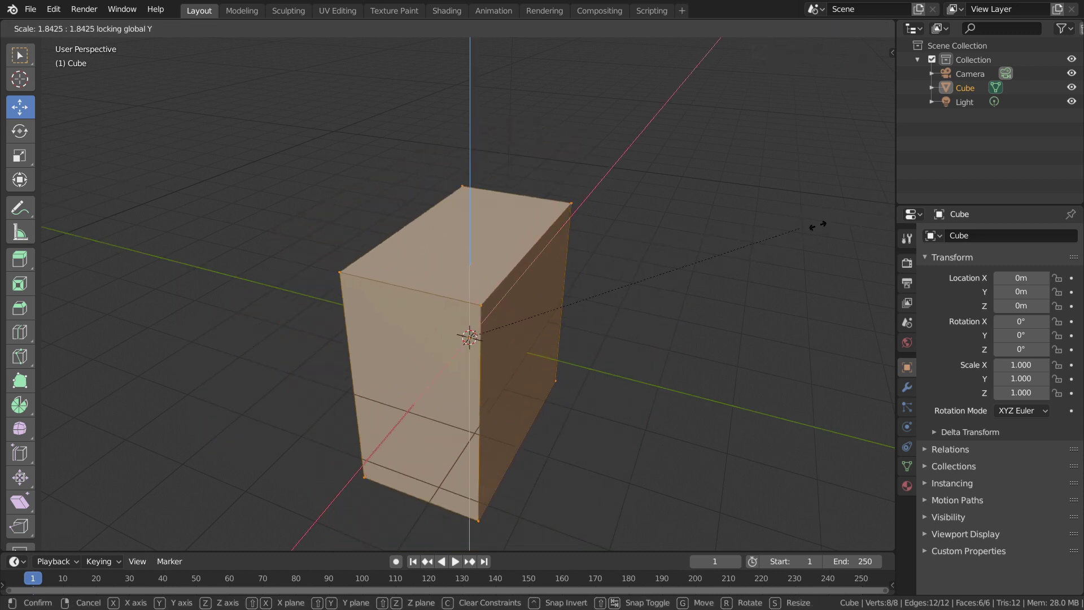
right_click(800, 232)
key("s")
key("shift+x")
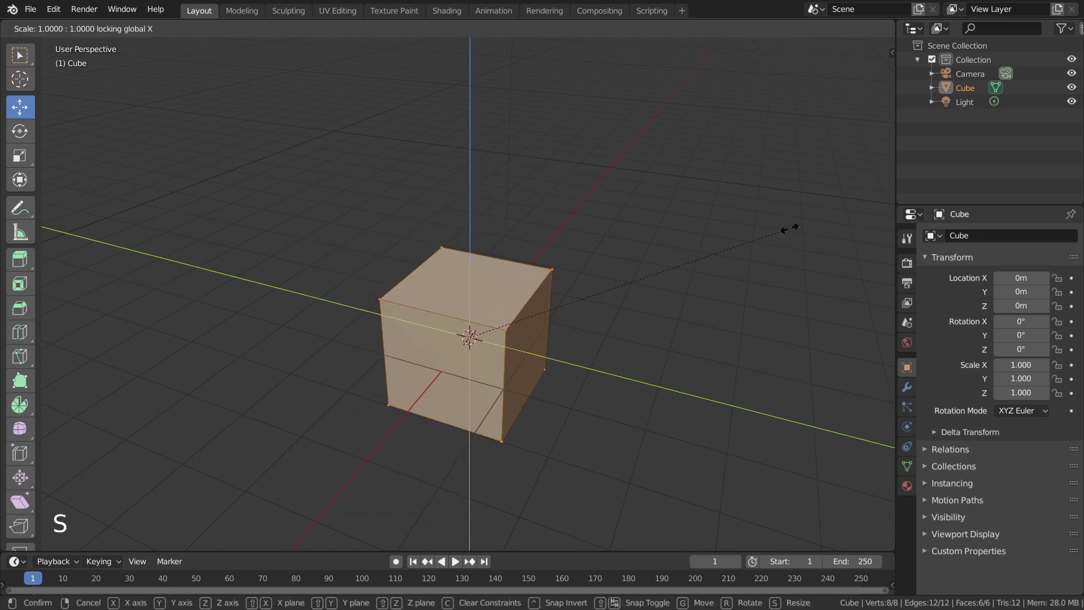
right_click(884, 225)
Try scaling the cube to about 2 times its size in X and Y with Z locked, and undo it.
key("s")
key("shift+z")
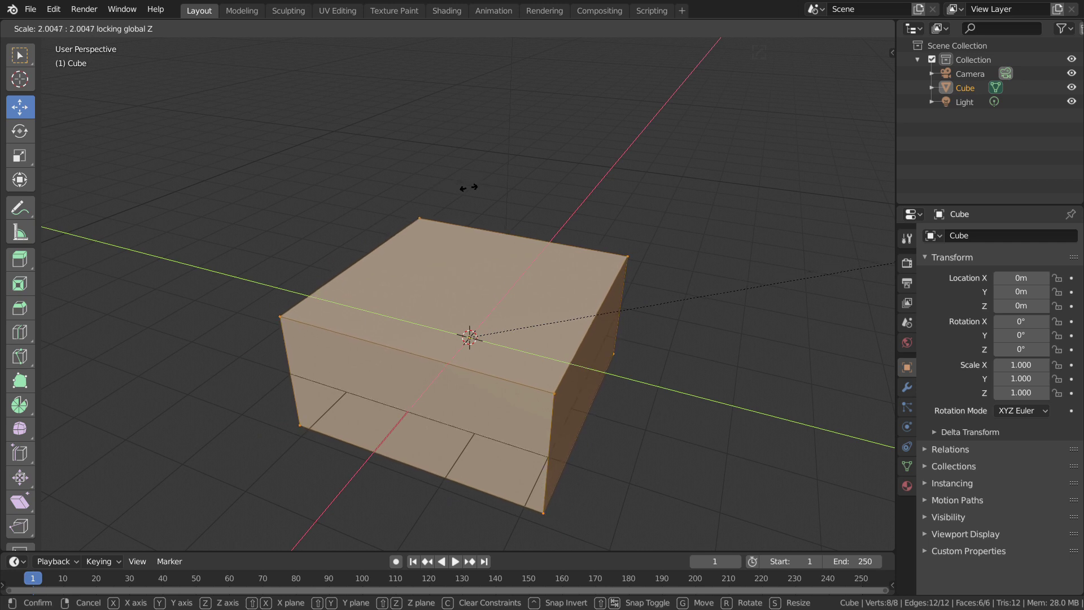
left_click(469, 188)
middle_click_drag(477, 191, 503, 184)
key("ctrl+z")
Scale the cube's mesh by exactly 2 in X and Y with the Z axis locked.
key("s")
key("shift+z")
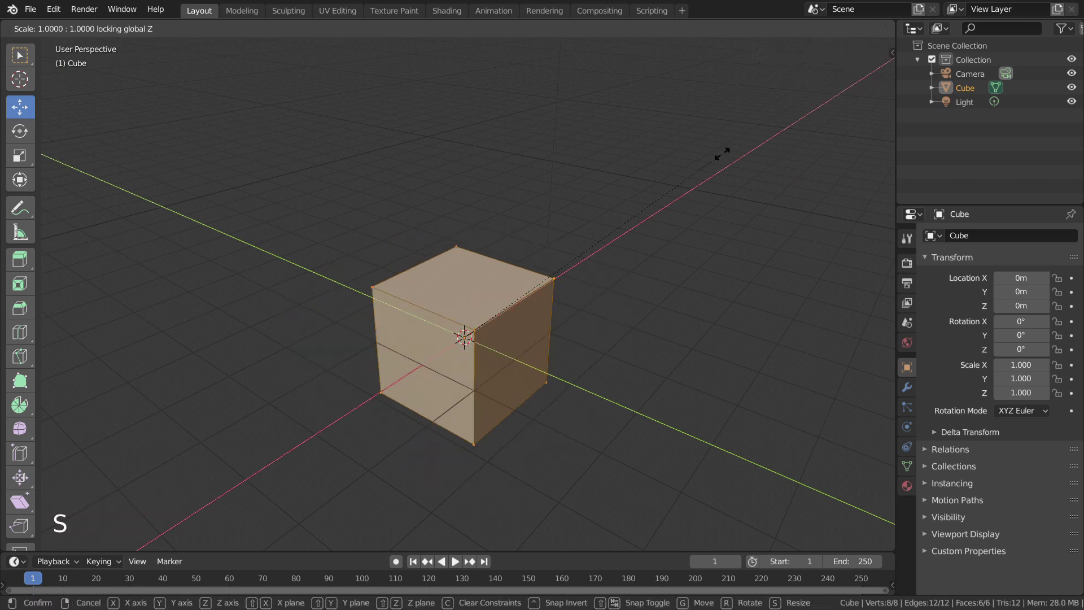
type("2")
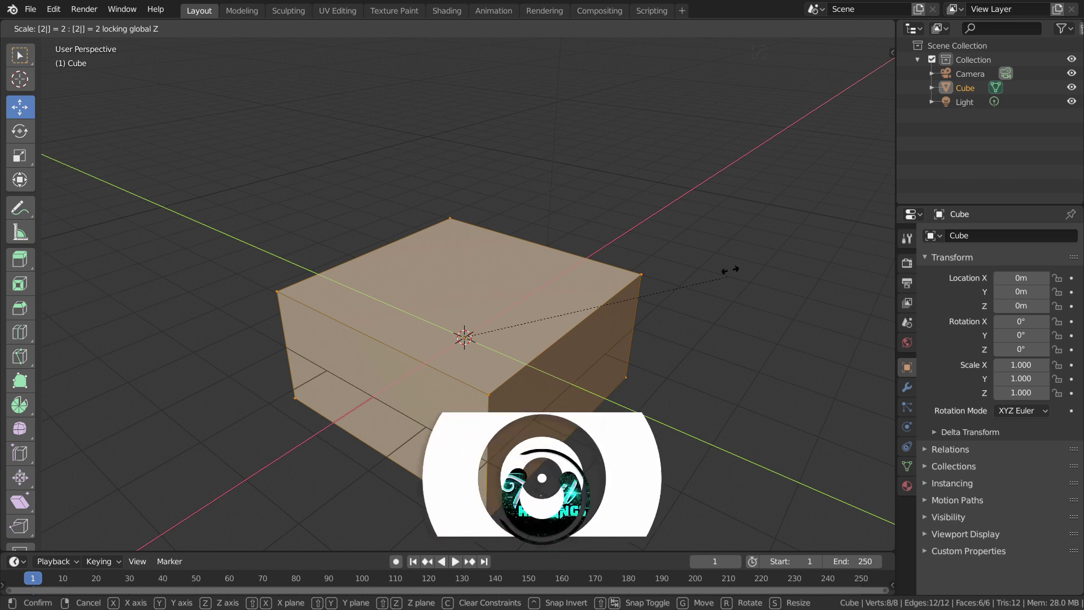
left_click(439, 247)
middle_click_drag(439, 247, 557, 286)
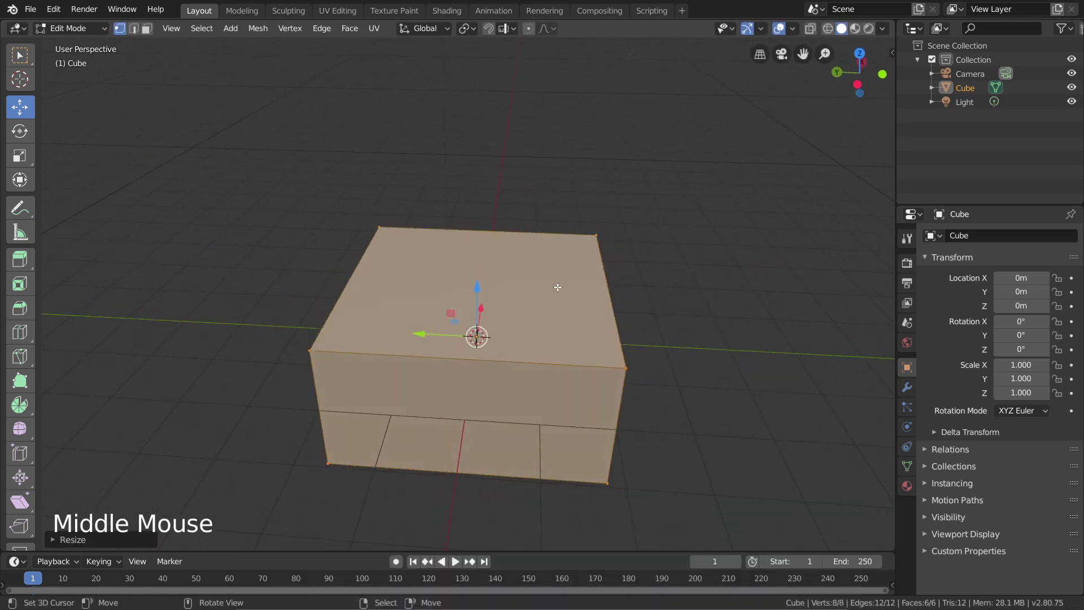
middle_click_drag(653, 273, 614, 249)
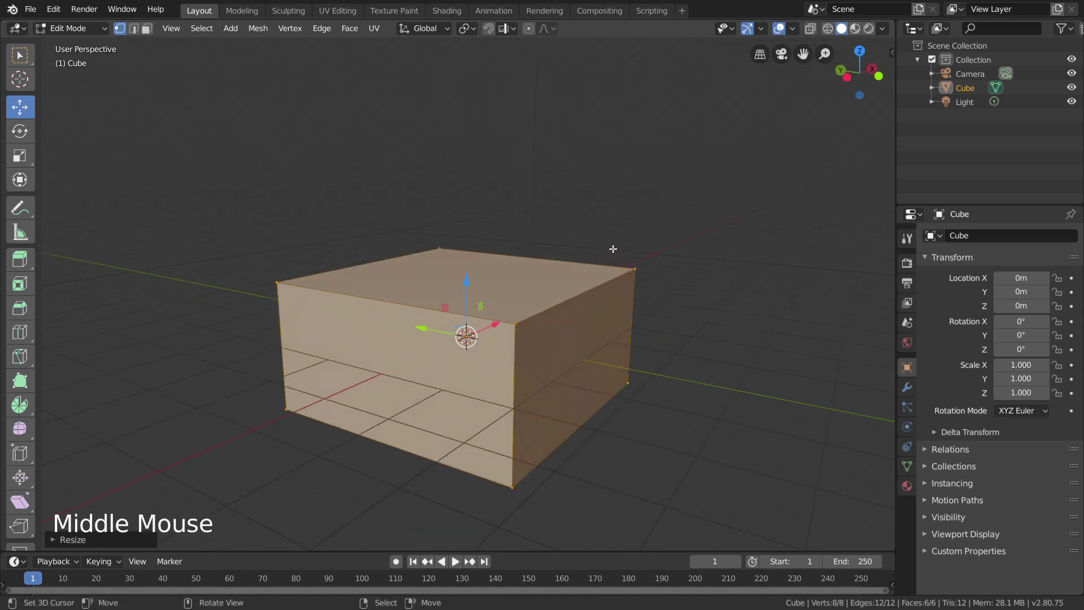
key("s")
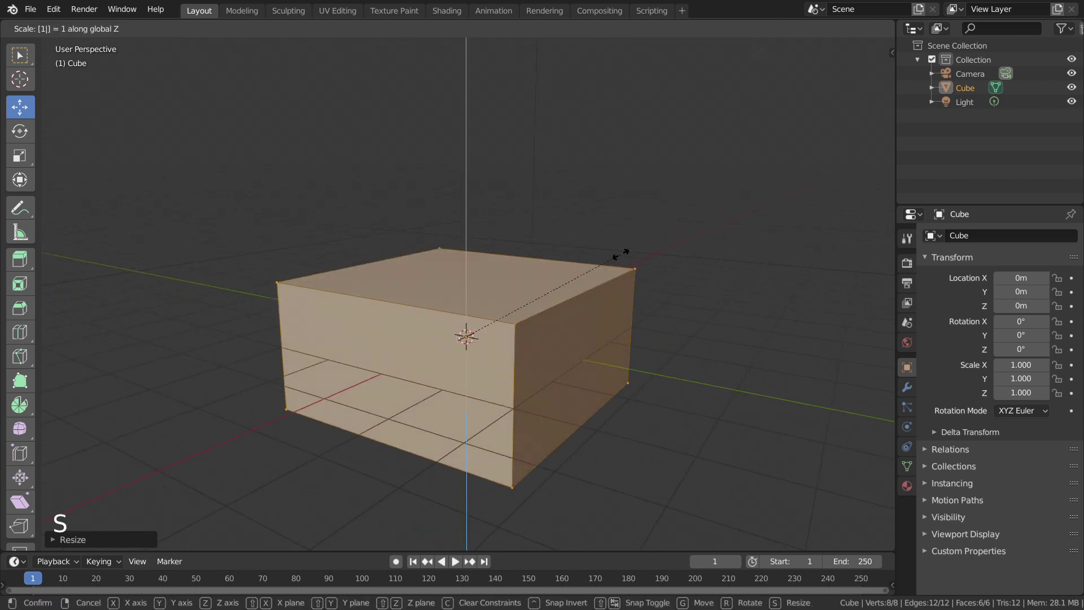
type("5")
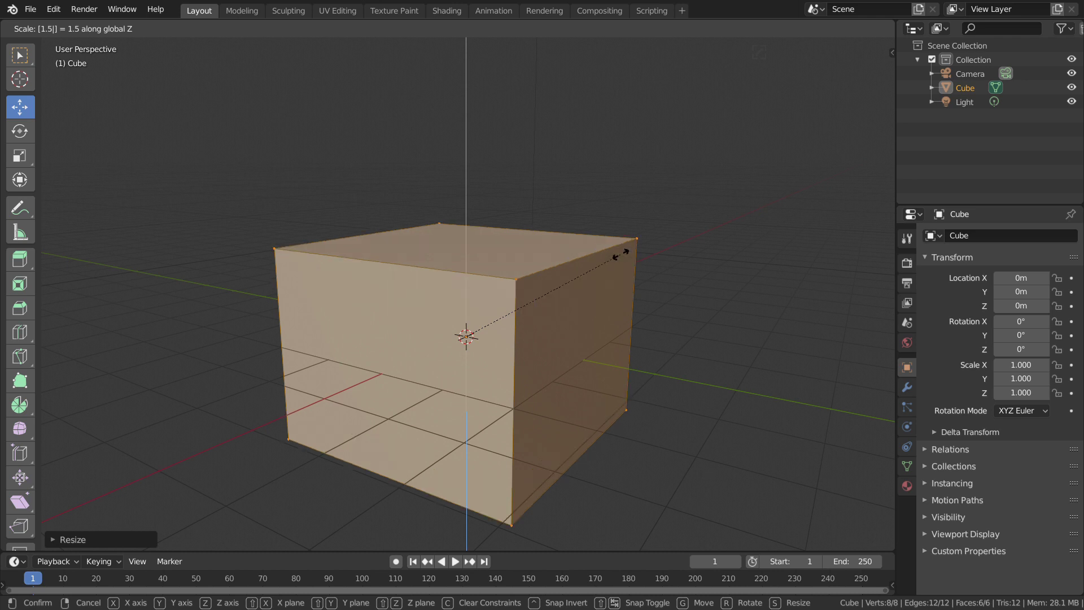
key("Escape")
Scale the cube's mesh by 2 along the Z axis.
type("s")
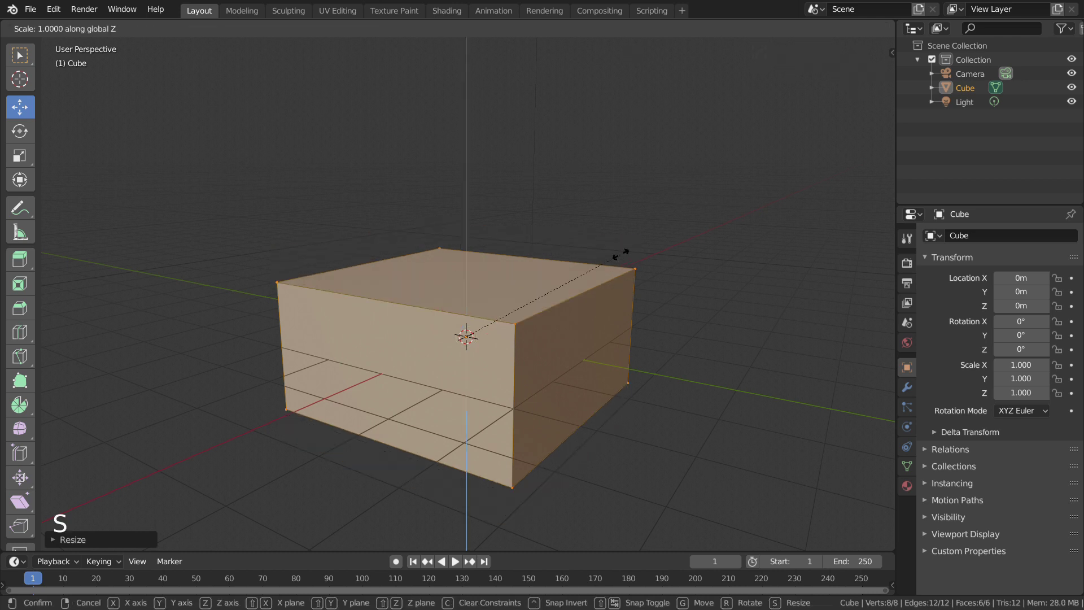
type("2")
key("Return")
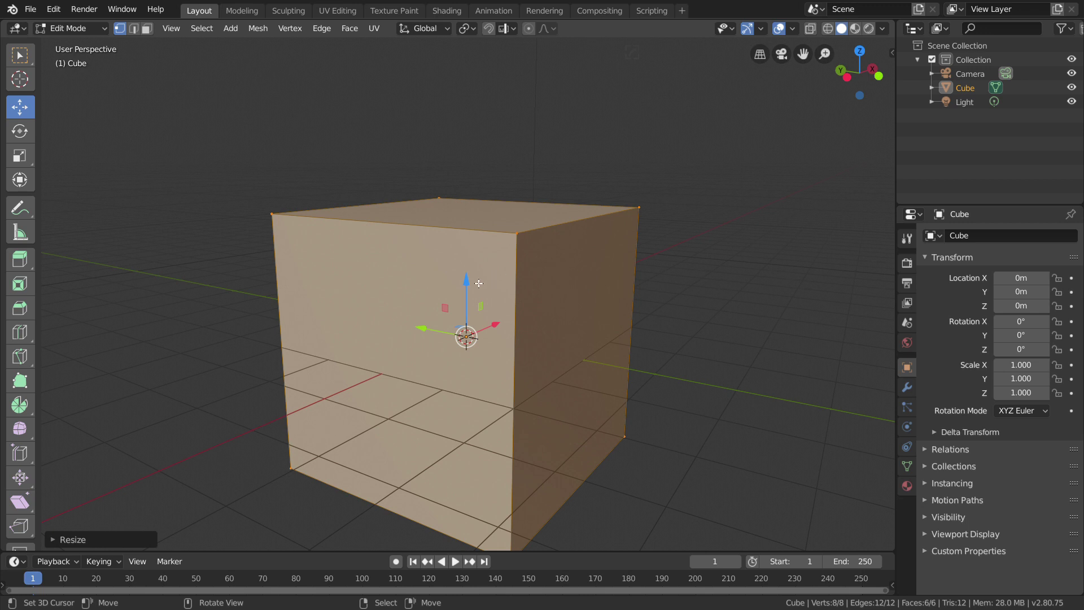
Raise the cube's mesh in front orthographic view until its base sits at ground level, and return to Object Mode.
key("KP_1")
key("KP_5")
left_click_drag(447, 280, 448, 159)
middle_click_drag(448, 159, 509, 192)
key("KP_5")
middle_click_drag(508, 192, 503, 235)
key("Tab")
Select the cube and narrow its mesh along the Y axis in Edit Mode to make it rectangular.
scroll(575, 224, "down", 6)
right_click(574, 224)
scroll(535, 239, "up", 6)
right_click(526, 283)
scroll(555, 296, "down", 2)
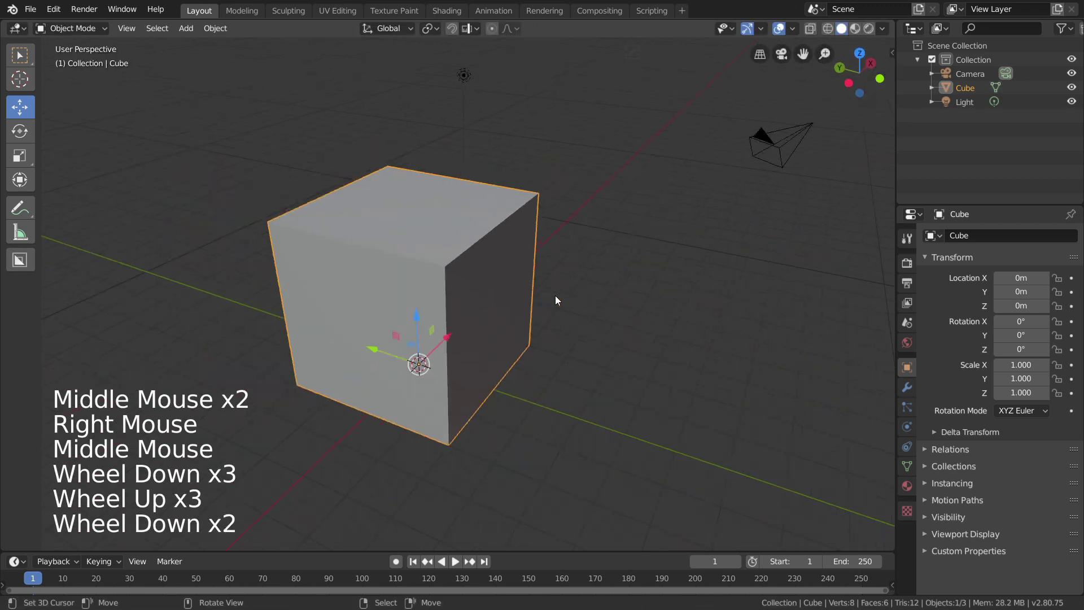
key("Tab")
key("s")
key("y")
left_click(564, 290)
key("Tab")
right_click(609, 286)
middle_click_drag(564, 290, 582, 267)
Add one horizontal loop cut around the box in Edit Mode and slide it close to the top edge.
right_click(489, 266)
key("KP_Decimal")
scroll(489, 265, "down", 2)
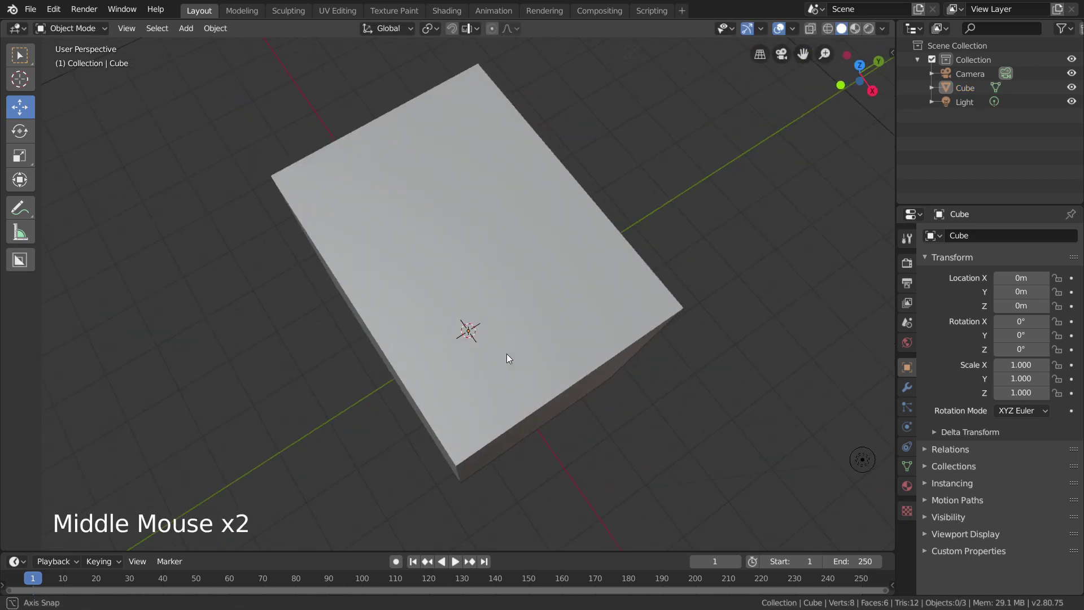
middle_click_drag(507, 353, 598, 291)
right_click(614, 273)
key("Tab")
key("ctrl+r")
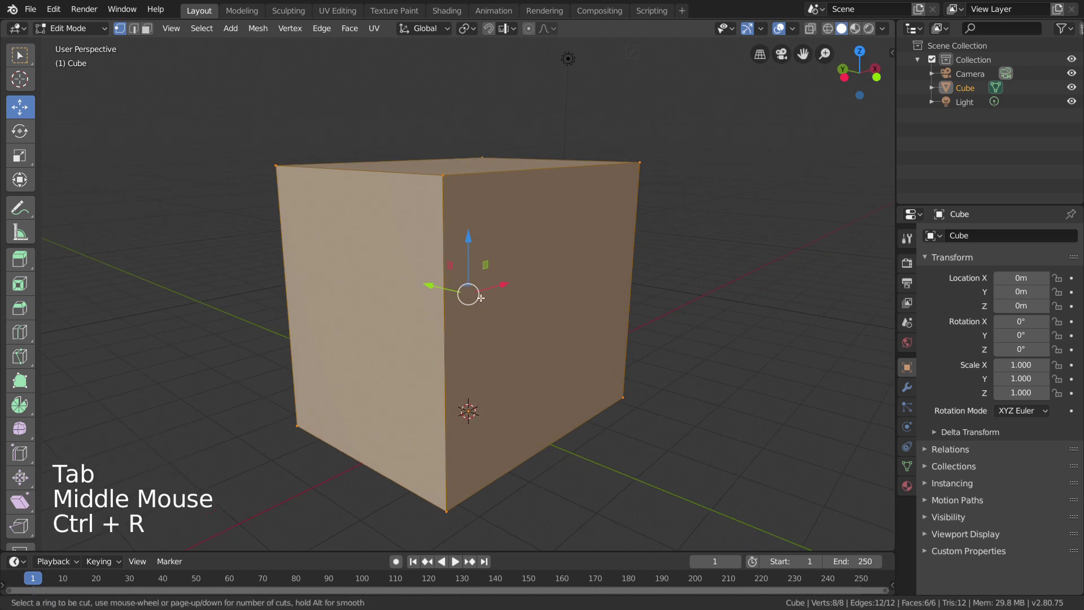
left_click(452, 310)
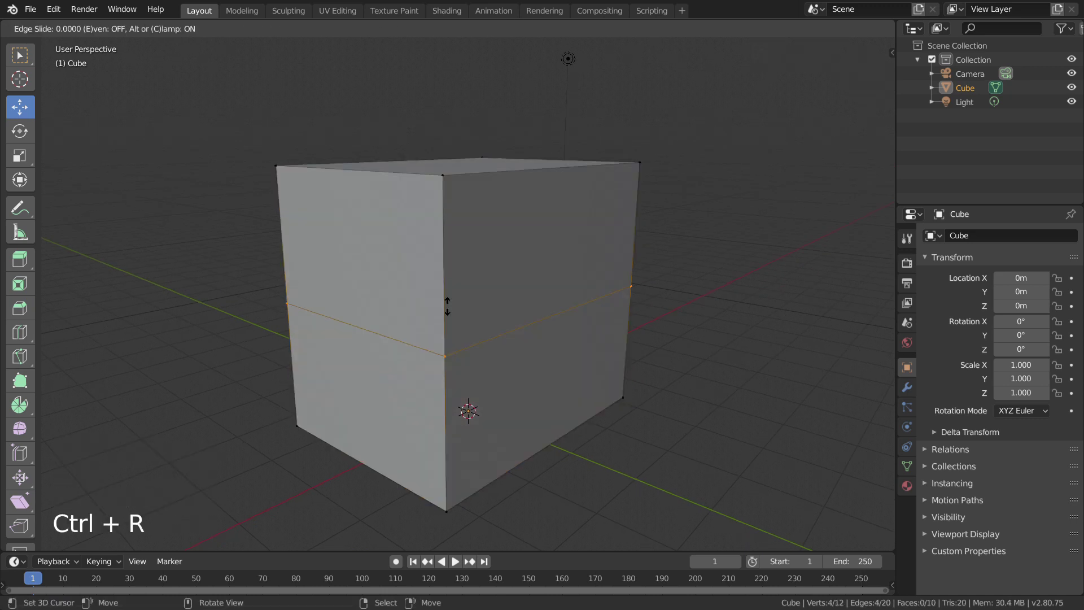
left_click(439, 145)
middle_click_drag(446, 163, 617, 198)
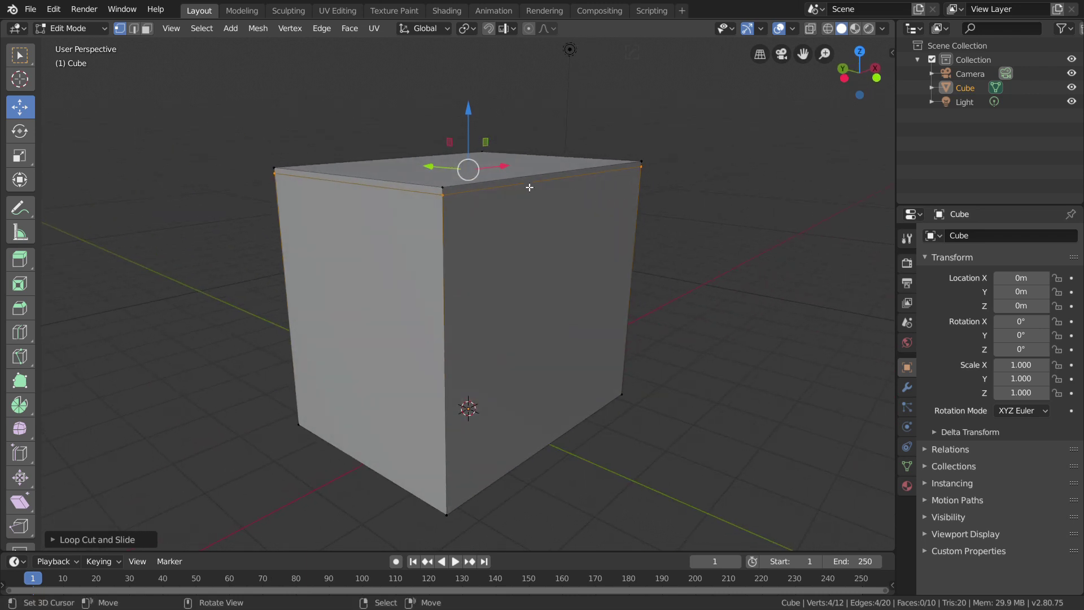
Switch to face selection and select the thin horizontal face loop just below the box's top.
key("3")
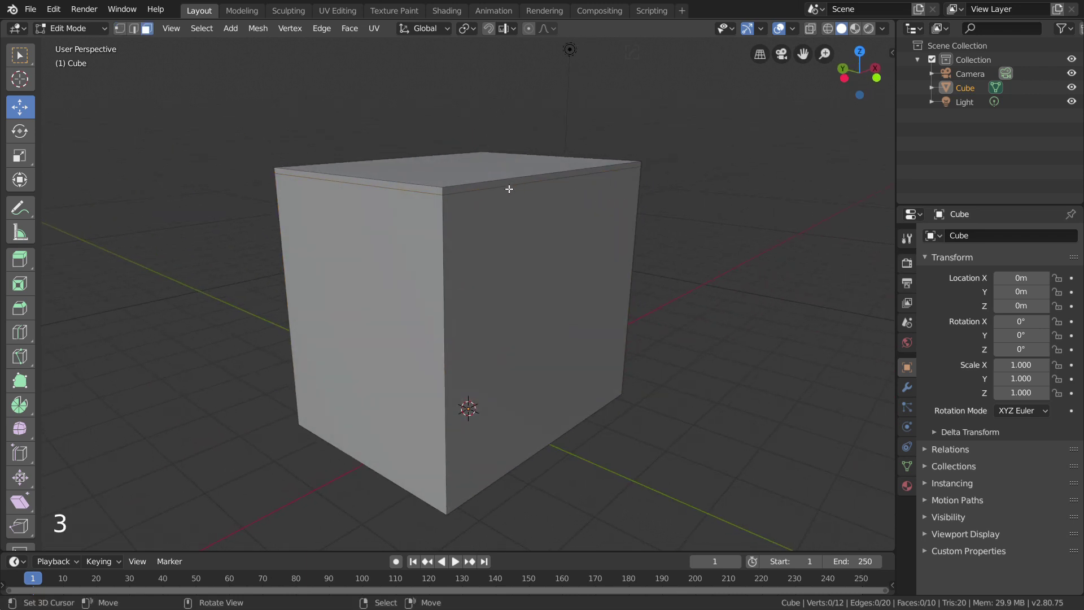
right_click(445, 194, "alt")
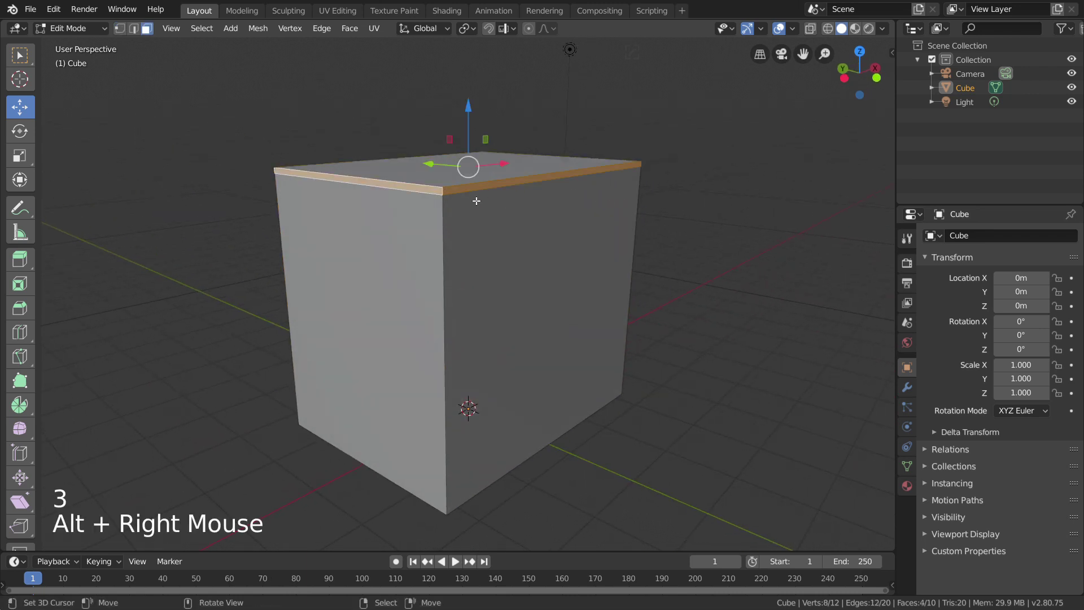
right_click(466, 198)
right_click(467, 196)
right_click(469, 196)
right_click(476, 193)
right_click(476, 193)
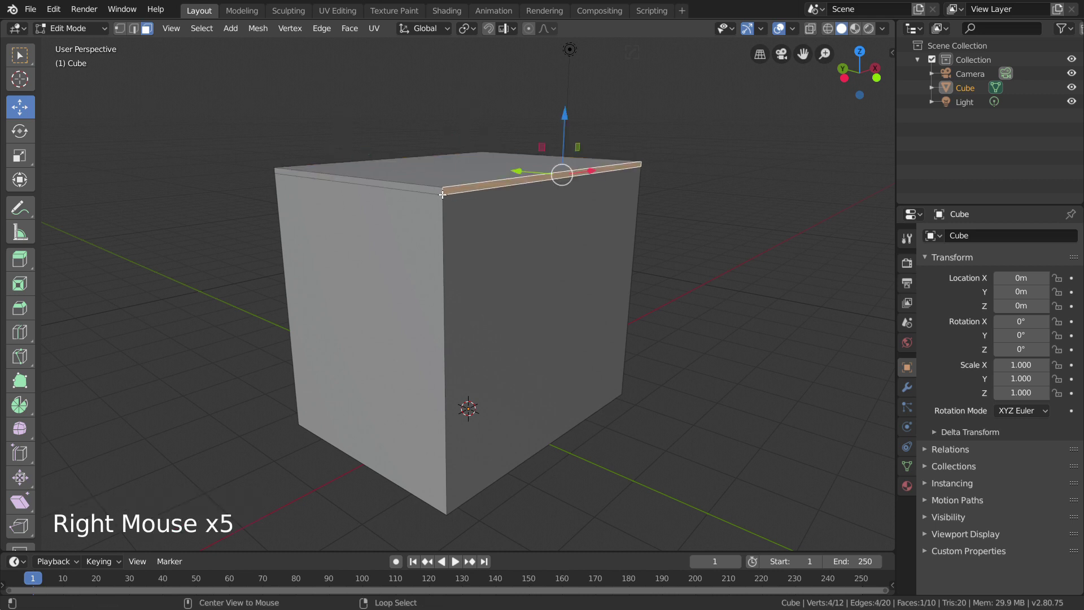
right_click(443, 195, "alt")
right_click(446, 194, "alt")
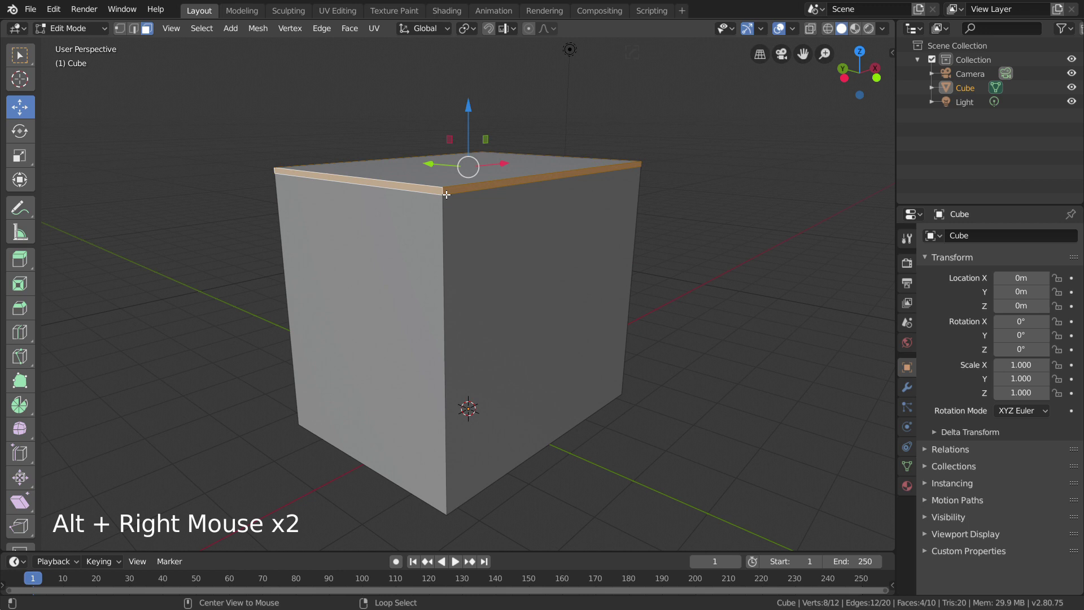
Try selecting different face loops, including the vertical one, from the edges near the box's upper corner.
right_click(438, 197, "alt")
right_click(461, 193, "alt")
right_click(435, 195, "alt")
right_click(459, 195, "alt")
right_click(370, 182, "alt")
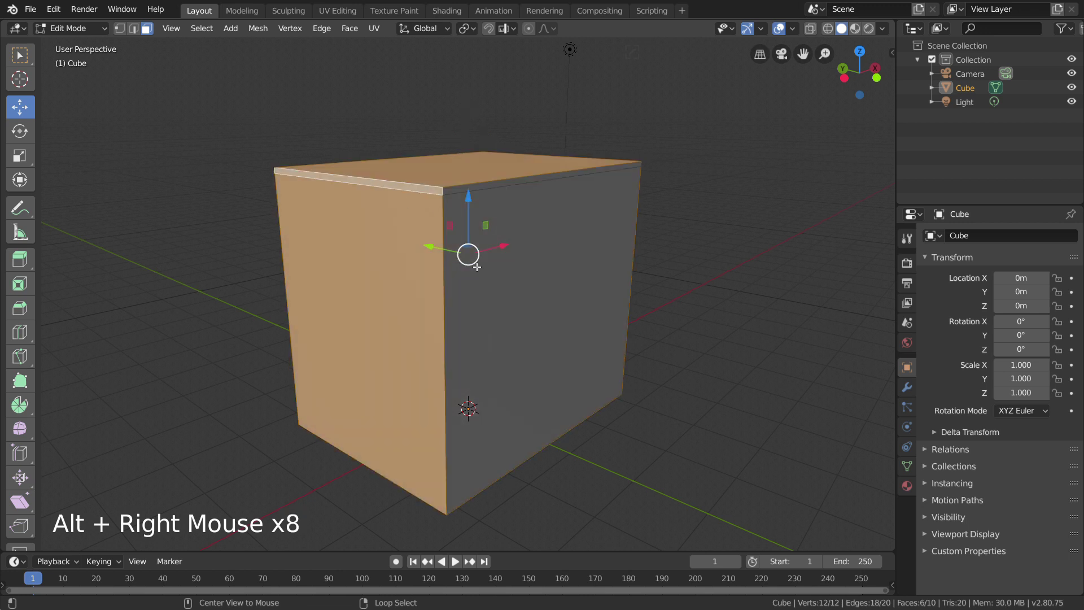
right_click(574, 197, "alt")
right_click(438, 195, "alt")
right_click(463, 196, "alt")
Reselect the thin horizontal face loop by its vertical edge at the box's upper corner.
scroll(463, 196, "up", 3)
middle_click_drag(464, 196, 519, 319, "shift")
scroll(522, 362, "up", 1)
right_click(484, 296, "alt")
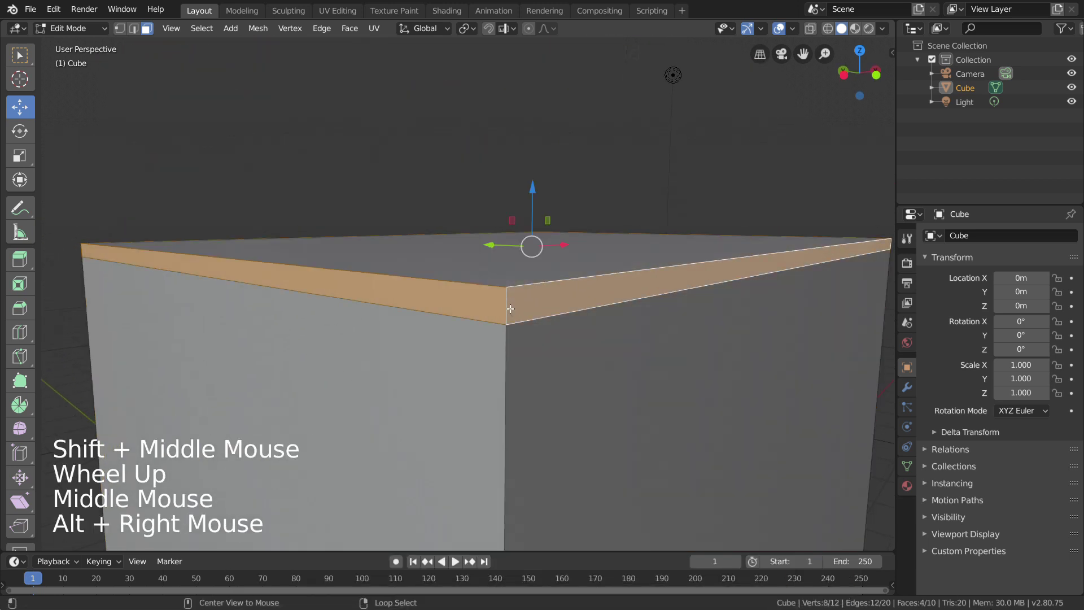
Inspect the selected face loop all around the box in wireframe shading and return to solid shading.
key("z")
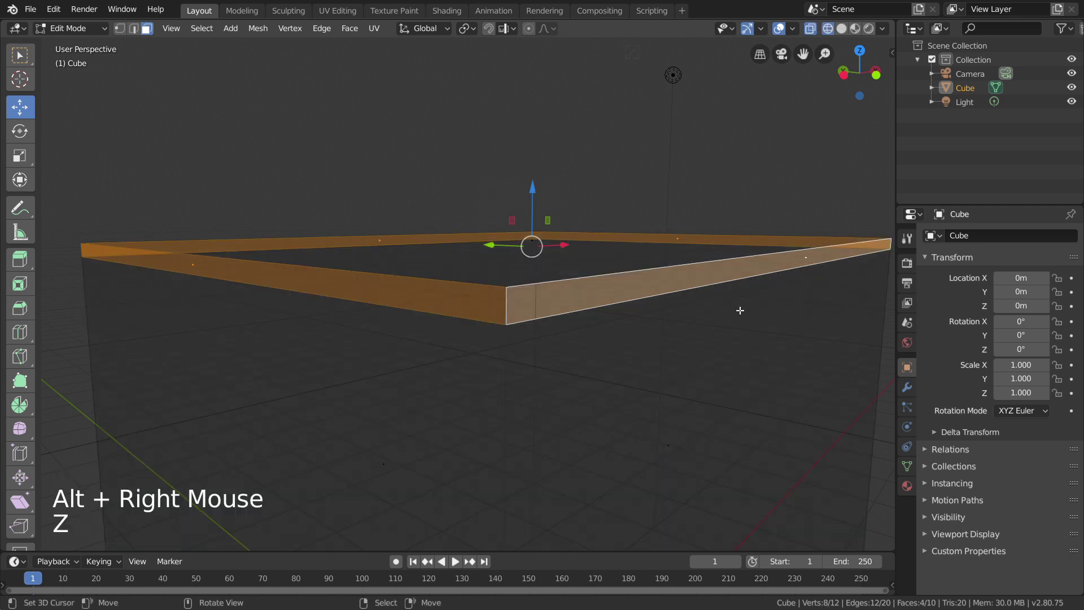
middle_click_drag(755, 308, 748, 348)
scroll(490, 275, "down", 5)
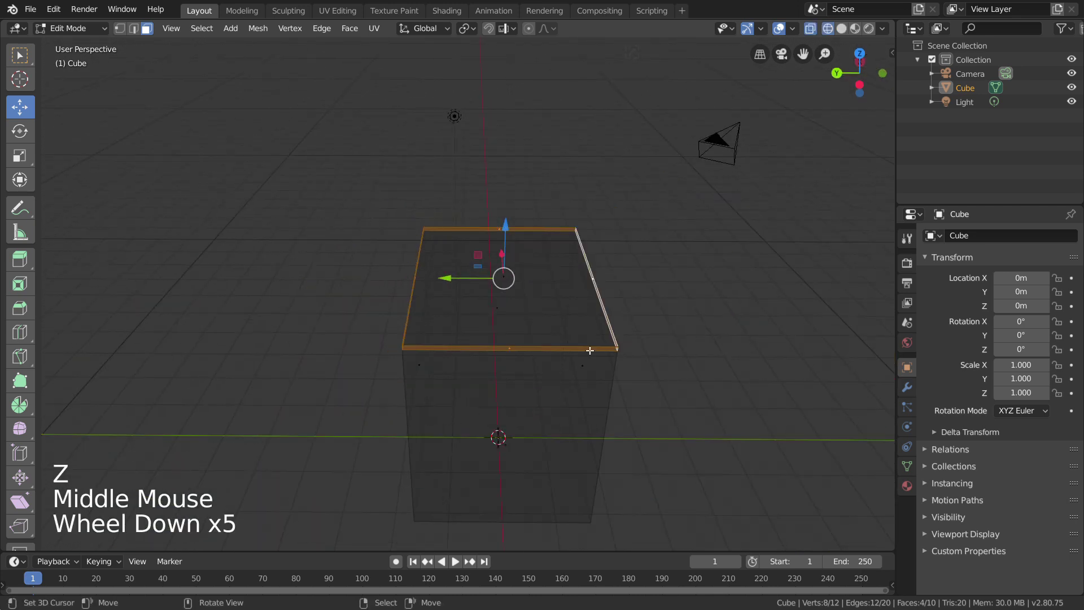
mouse_move(532, 331)
middle_mouse_down()
mouse_move(486, 305)
mouse_move(472, 262)
middle_mouse_up()
key("z")
mouse_move(646, 267)
middle_mouse_down("shift")
mouse_move(538, 291)
mouse_move(561, 305)
middle_mouse_up("shift")
scroll(538, 291, "up", 2)
scroll(551, 300, "up", 1)
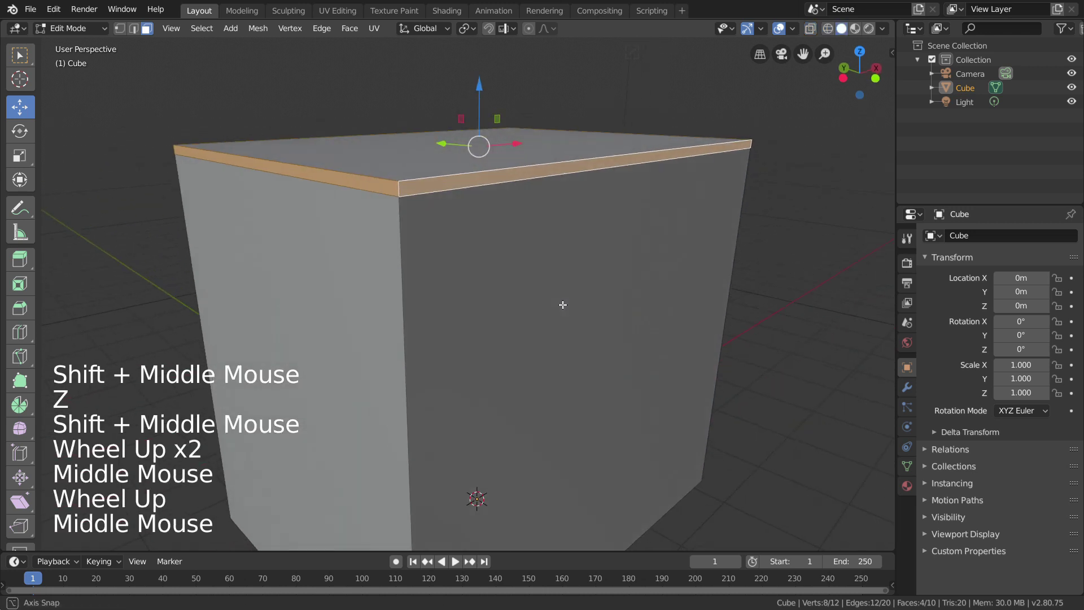
Extrude the selected face loop in place and scale it outward with Z locked to form an overhanging top slab.
key("e")
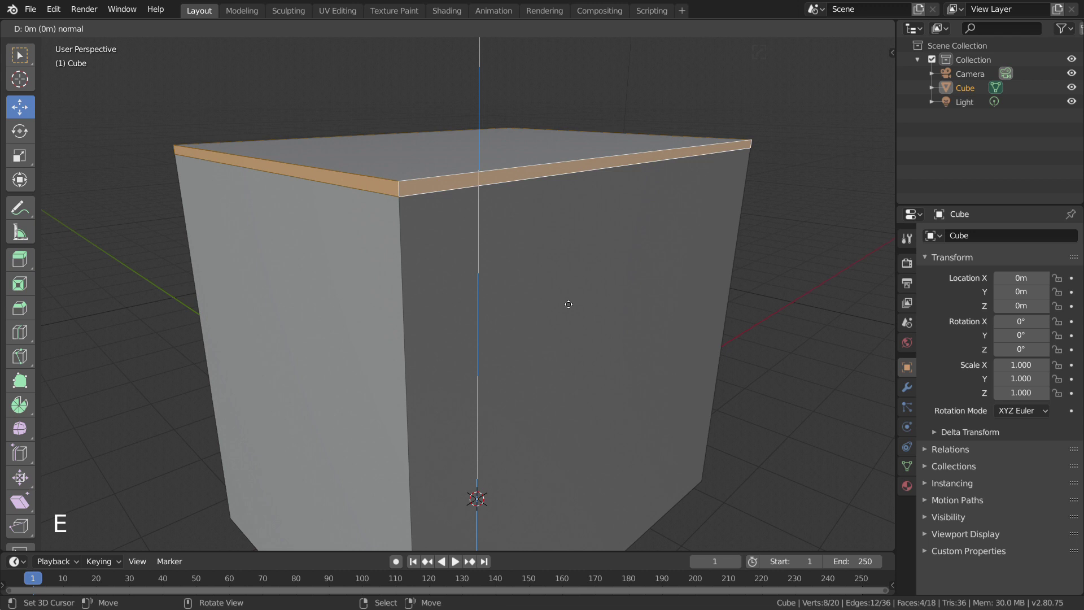
left_click(568, 304)
mouse_move(479, 85)
left_mouse_down()
mouse_move(480, 70)
mouse_move(483, 89)
left_mouse_up()
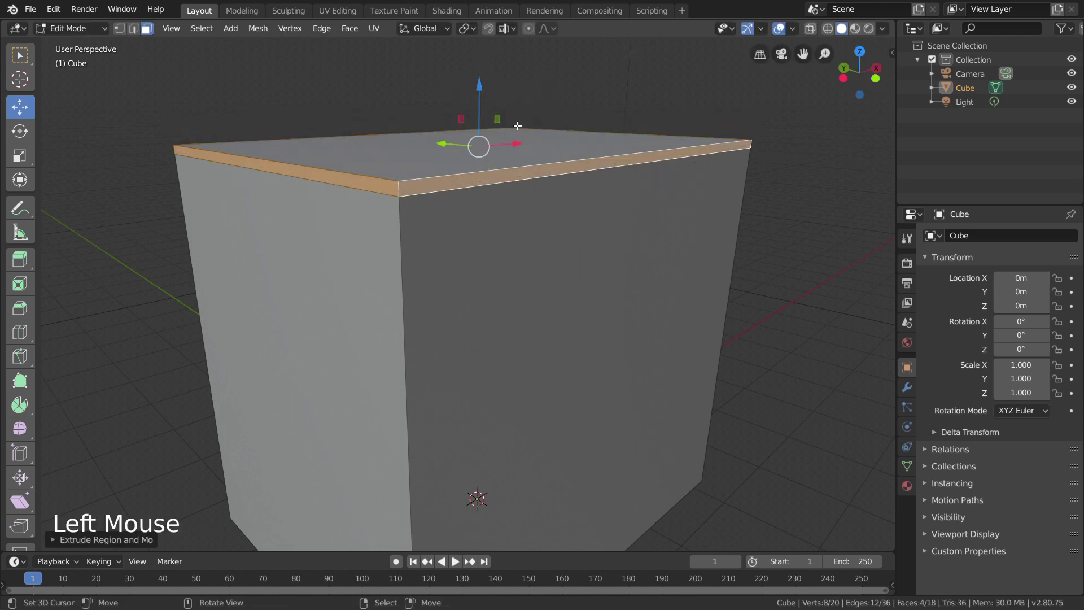
key("s")
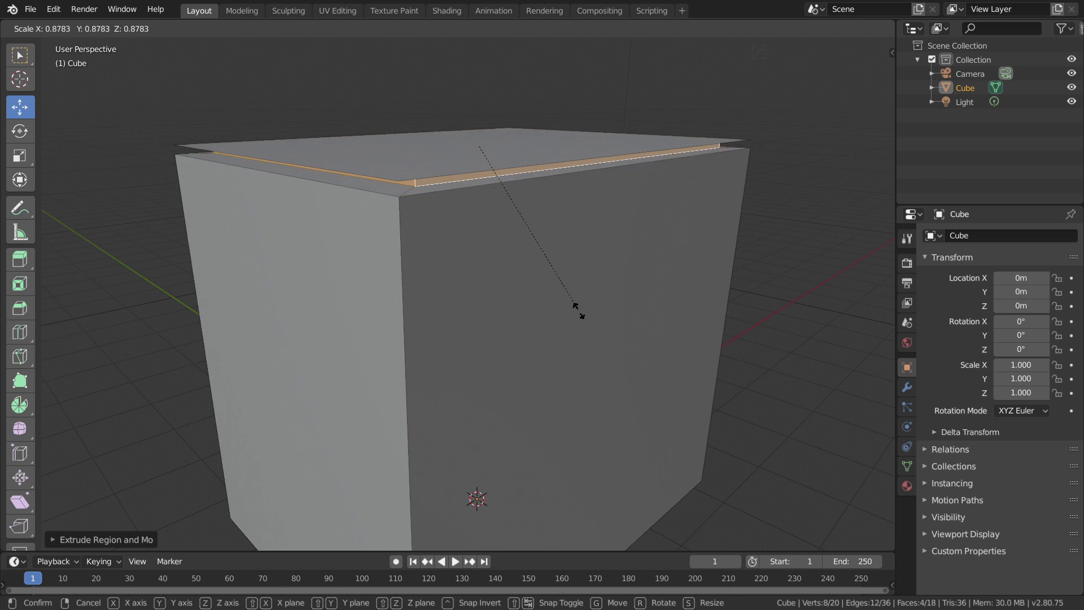
right_click(583, 315)
key("s")
key("shift+z")
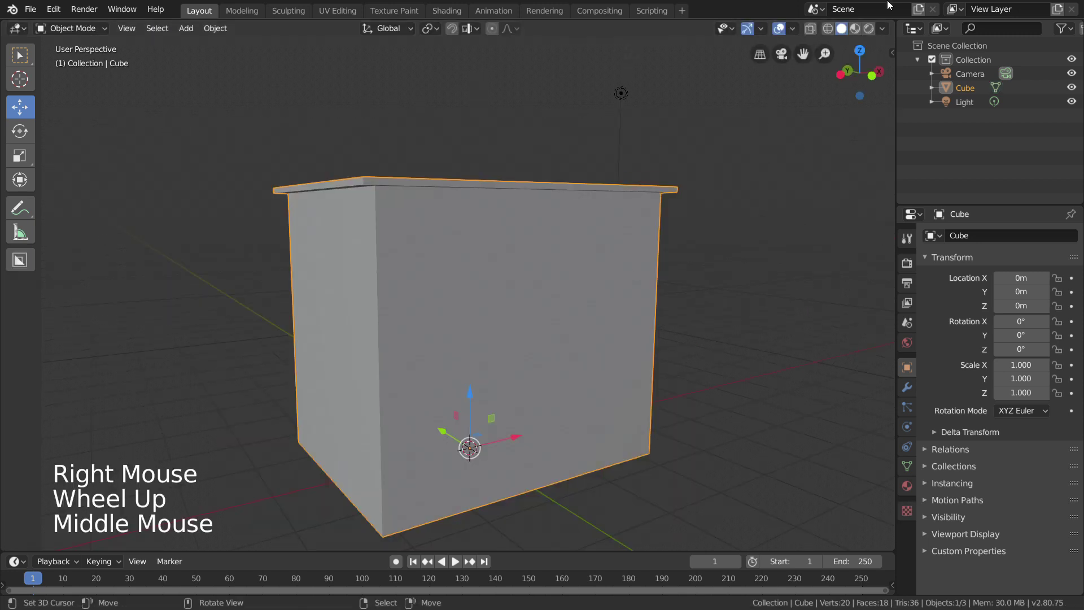
Set the viewport's solid shading to MatCap lighting with Cavity enabled.
left_click(884, 29)
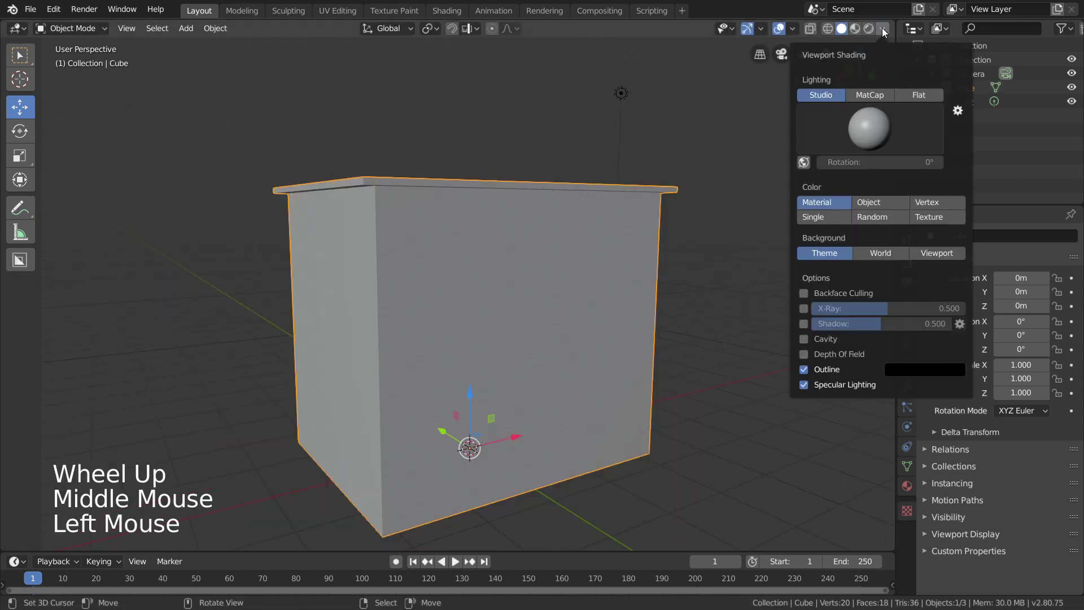
left_click(865, 97)
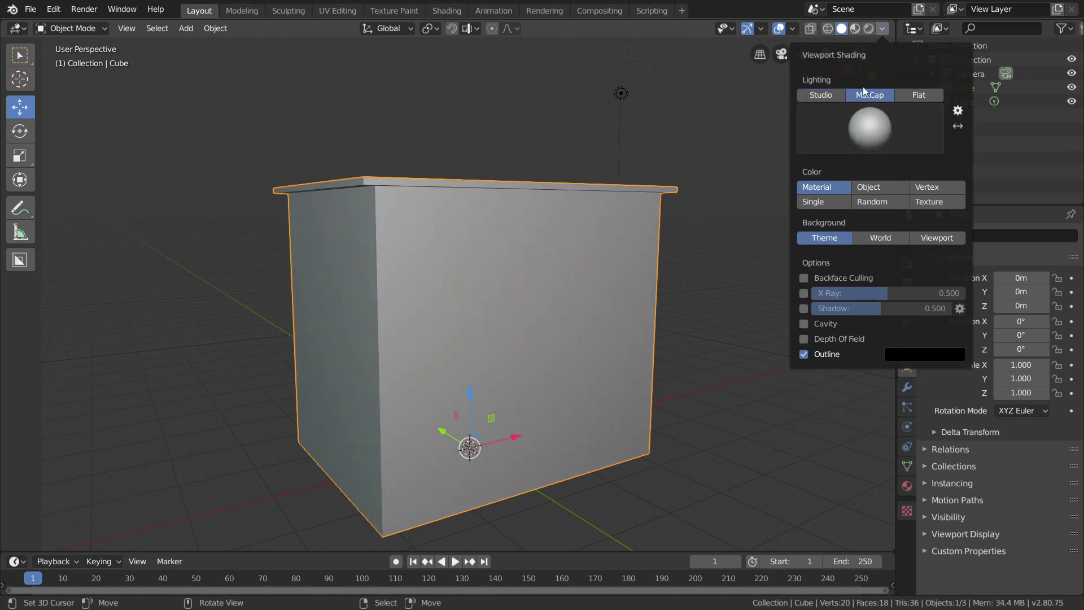
left_click(805, 325)
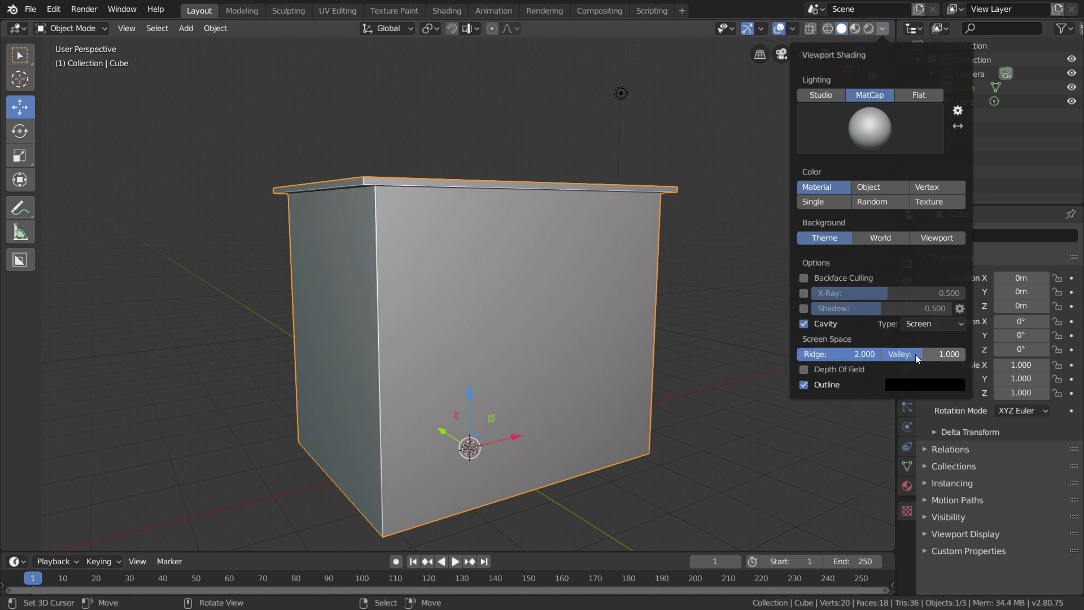
right_click(743, 281)
middle_click_drag(739, 279, 752, 264)
right_click(587, 314)
Add two vertical loop cuts through the box's wide wall and slide them toward the near corner.
key("Tab")
middle_click_drag(581, 318, 578, 254, "shift")
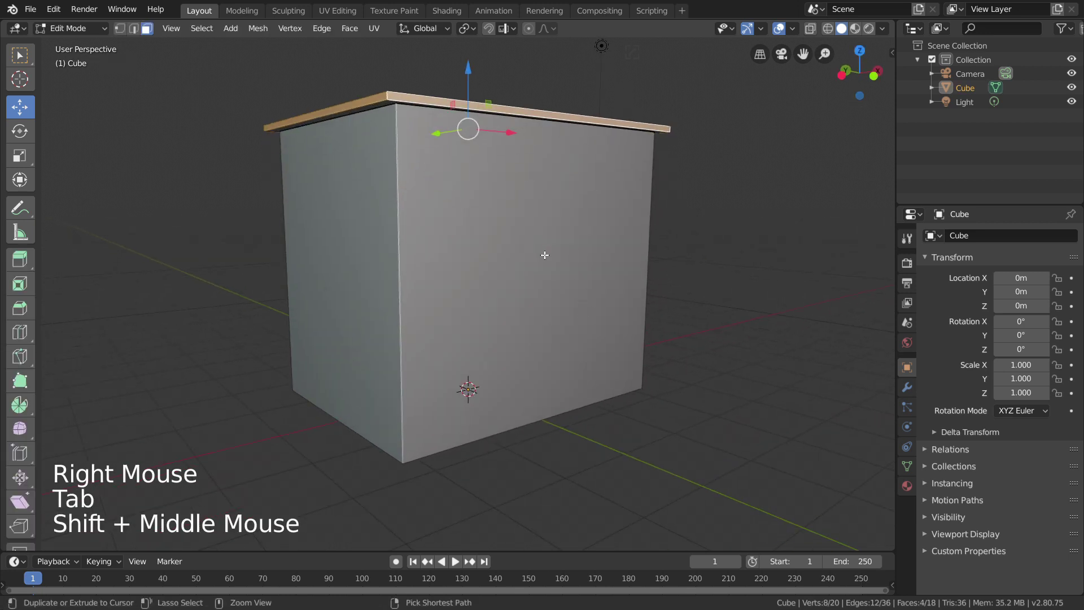
key("ctrl+r")
scroll(532, 142, "up", 1)
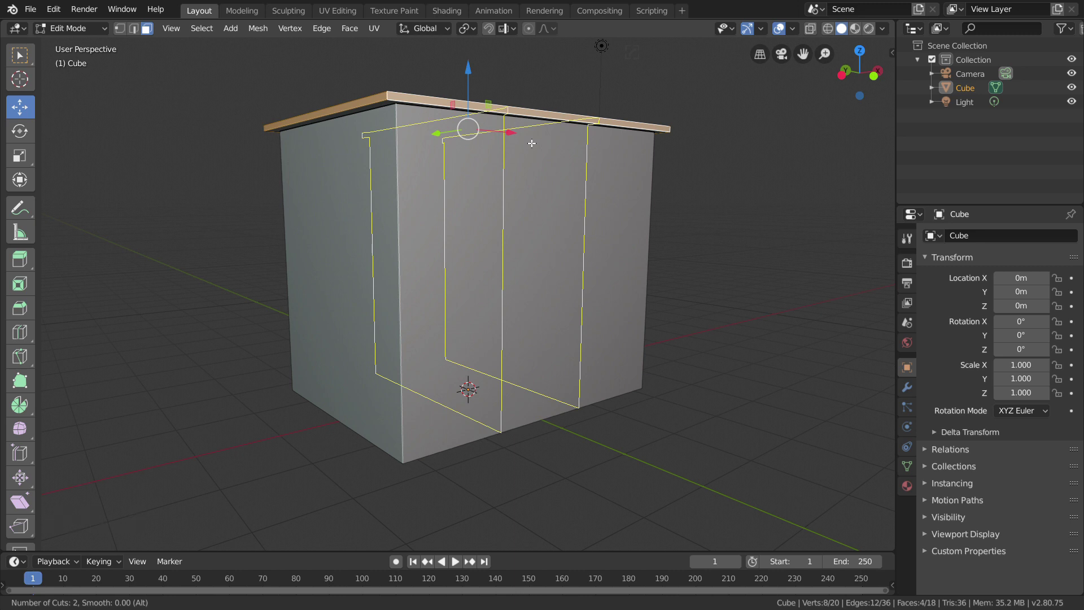
left_click(531, 143)
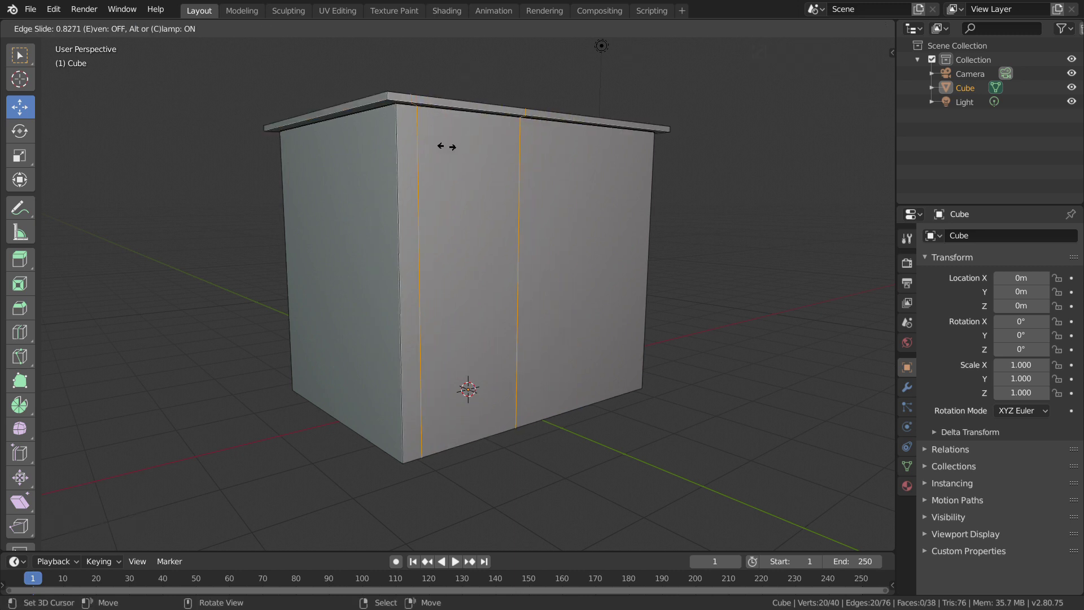
left_click(446, 147)
right_click(450, 150)
Select the vertical loop farther from the corner and move it along X closer to the corner loop.
middle_click_drag(536, 170, 482, 183)
right_click(493, 172, "alt")
key("z")
left_click_drag(482, 184, 441, 191)
key("z")
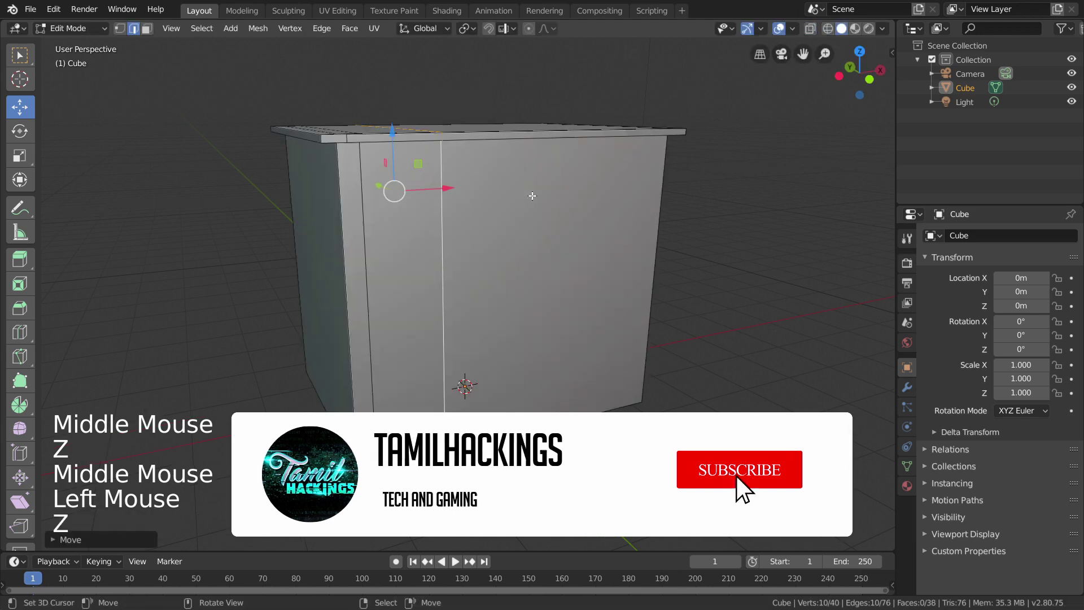
middle_click_drag(564, 196, 491, 188)
left_click_drag(457, 188, 455, 189)
middle_click_drag(502, 193, 527, 194)
Add two more vertical loop cuts in the wall's wide remaining section and scale them along X.
key("ctrl+r")
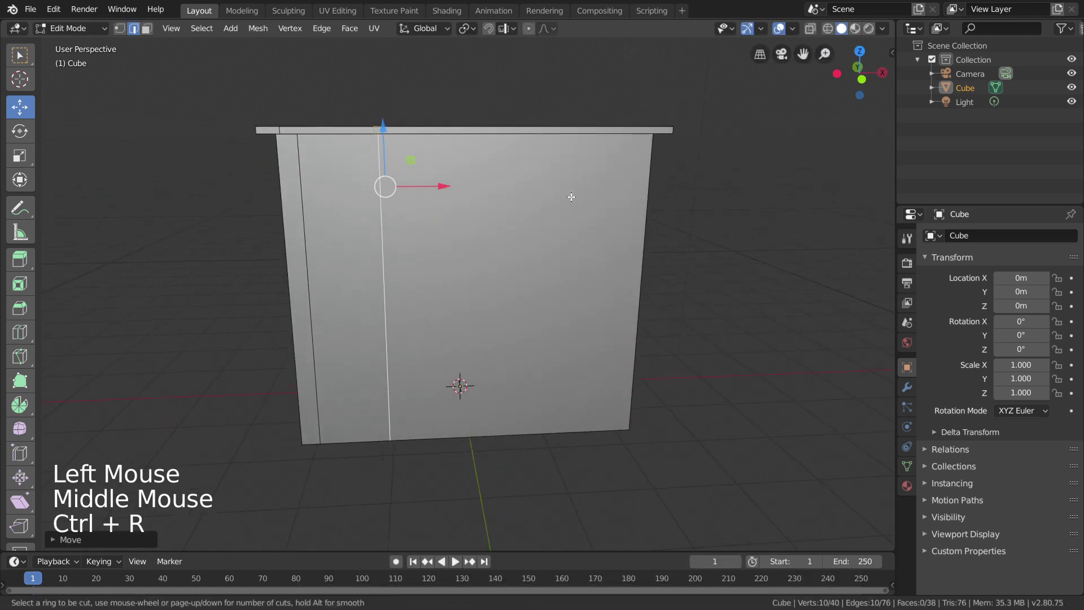
scroll(593, 144, "up", 1)
left_click(588, 142)
right_click(590, 142)
left_click_drag(565, 186, 416, 189)
right_click(416, 189)
key("s")
key("x")
left_click(618, 185)
Adjust the spacing of the two new vertical loops along X and move them near the wall's far corner.
left_click_drag(550, 188, 417, 192)
right_click(416, 192)
key("s")
key("x")
left_click(689, 190)
left_click_drag(565, 189, 417, 196)
right_click(418, 196)
key("s")
left_click(665, 187)
left_click_drag(556, 186, 582, 192)
Add two horizontal loop cuts around the box and scale them closer together along Z.
middle_click_drag(700, 198, 670, 230)
scroll(711, 238, "up", 1)
scroll(671, 230, "down", 2)
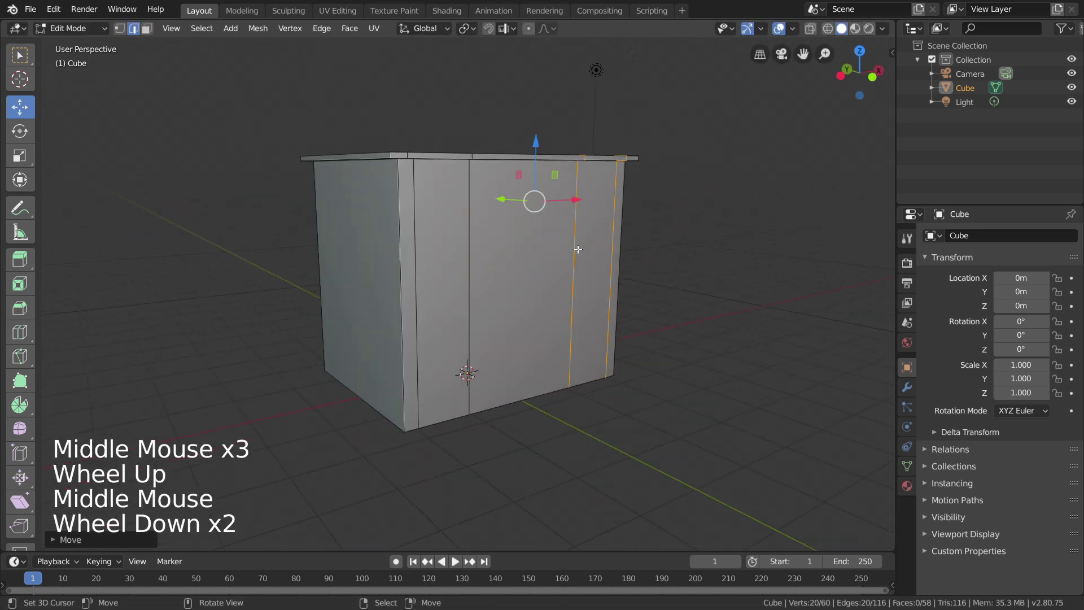
key("ctrl+r")
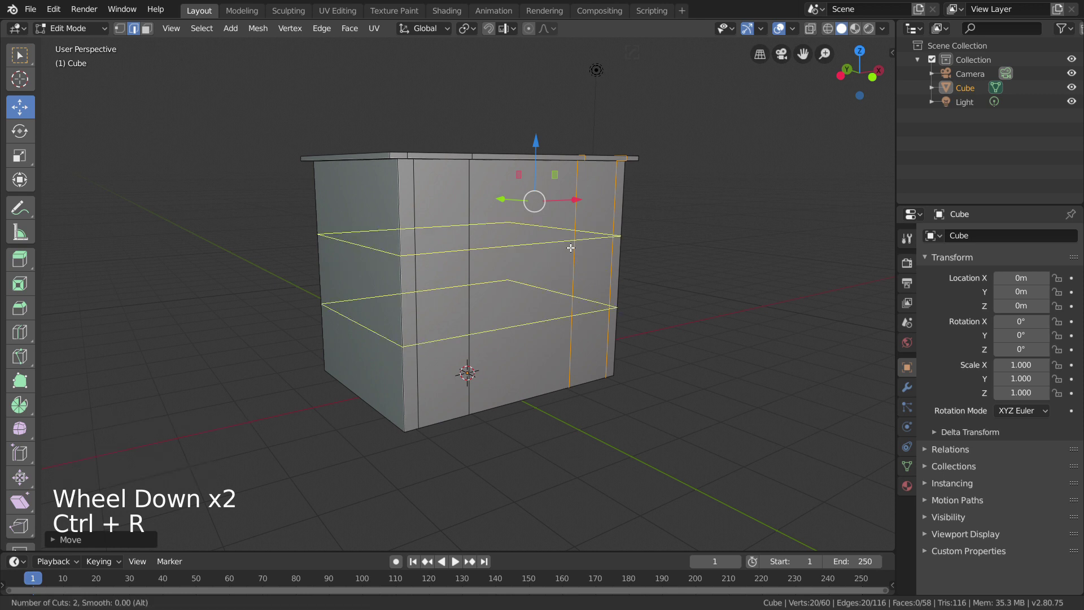
scroll(570, 247, "up", 1)
left_click(570, 247)
left_click(570, 247)
key("s")
key("z")
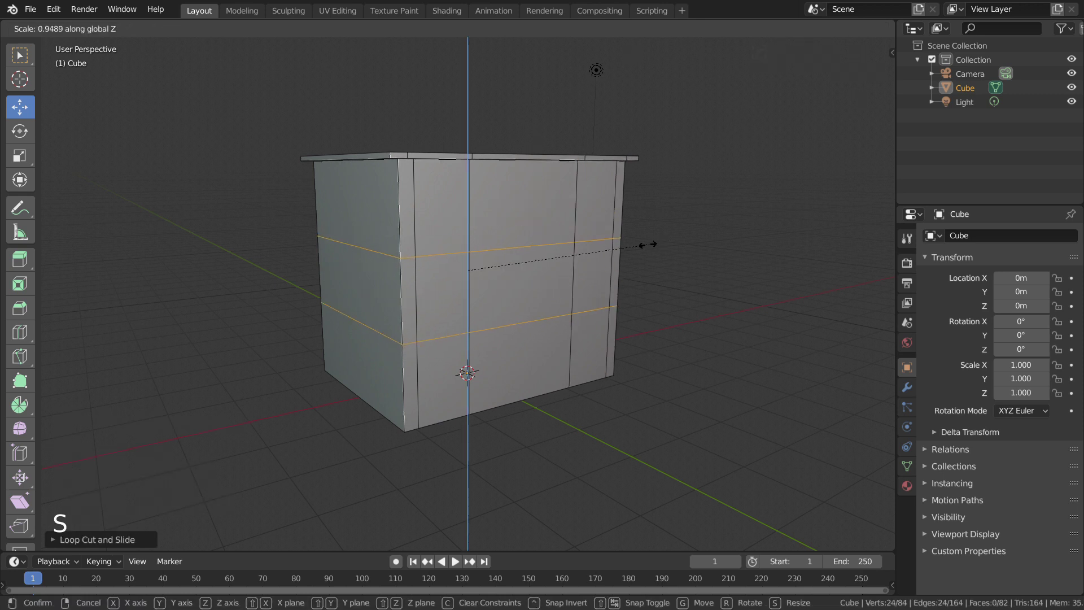
left_click(597, 253)
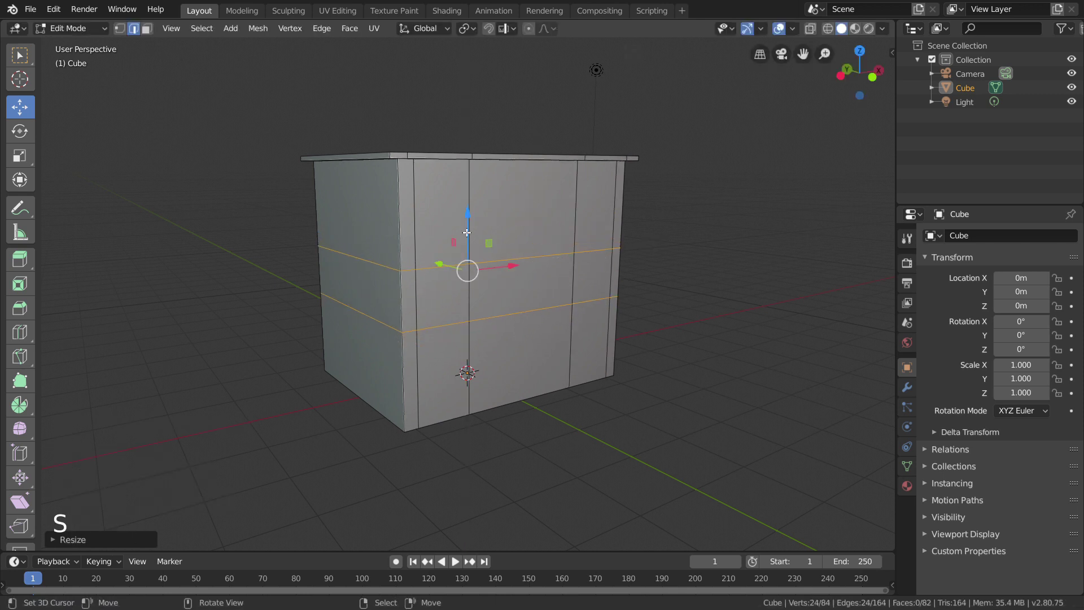
Raise the two horizontal loops along Z to a little below the top slab.
left_click_drag(468, 232, 475, 211)
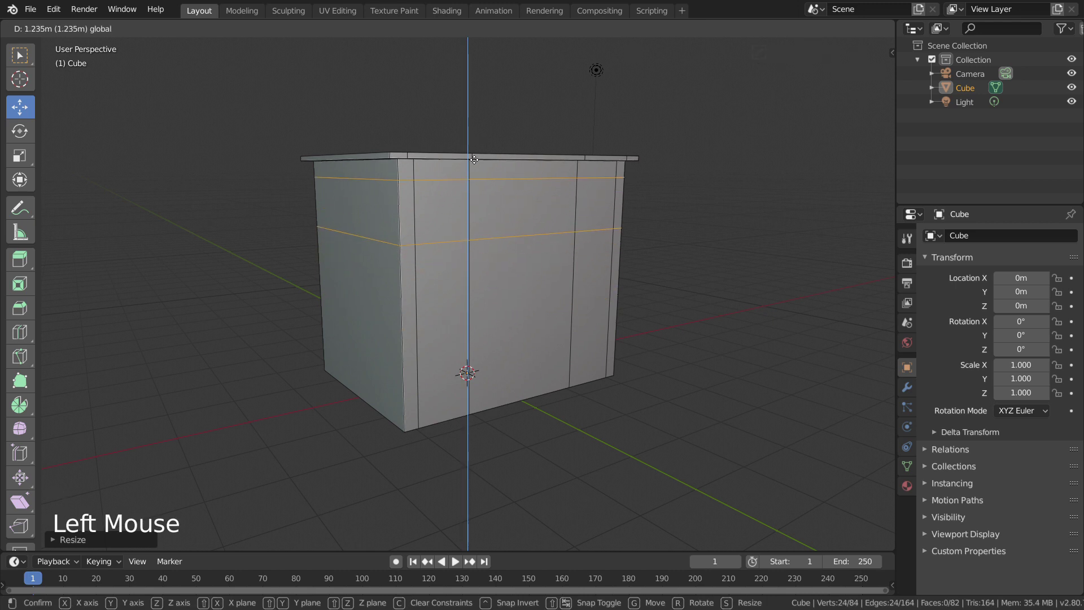
left_click_drag(475, 163, 494, 173)
middle_click_drag(495, 173, 471, 238)
Add two vertical loop cuts in the wall's middle section and scale them slightly apart.
key("ctrl+r")
left_click(470, 235)
middle_click_drag(591, 238, 560, 237)
key("s")
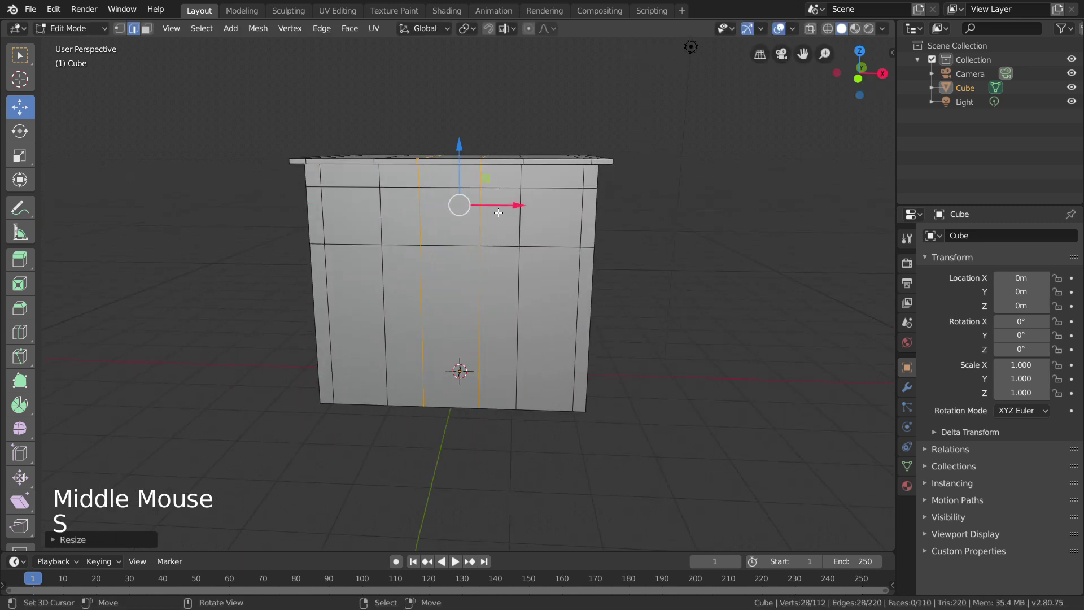
left_click(464, 226)
middle_click_drag(465, 226, 542, 237)
middle_click_drag(542, 237, 556, 240)
middle_click_drag(556, 240, 515, 257, "shift")
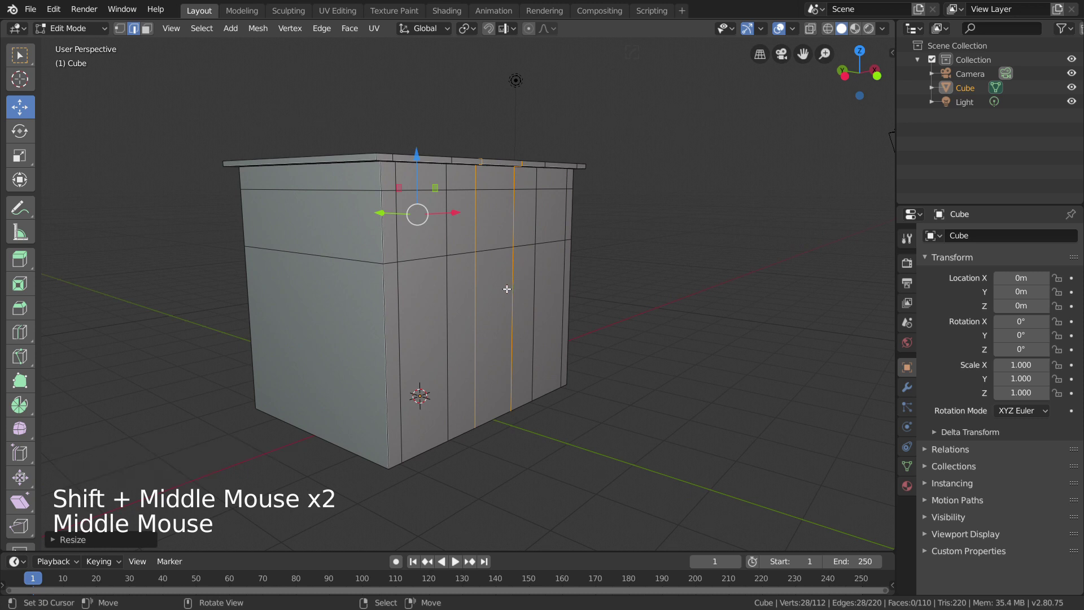
Select the three upper window-sized faces on the front wall and extrude them inward as recessed windows.
key("3")
right_click(430, 236)
right_click(501, 236, "shift")
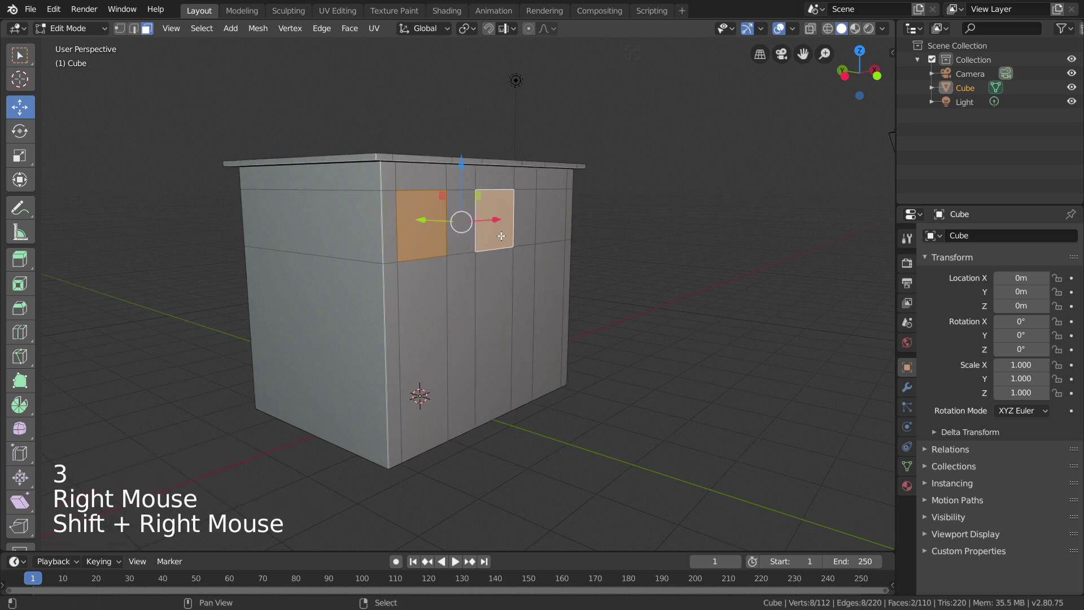
right_click(544, 230, "shift")
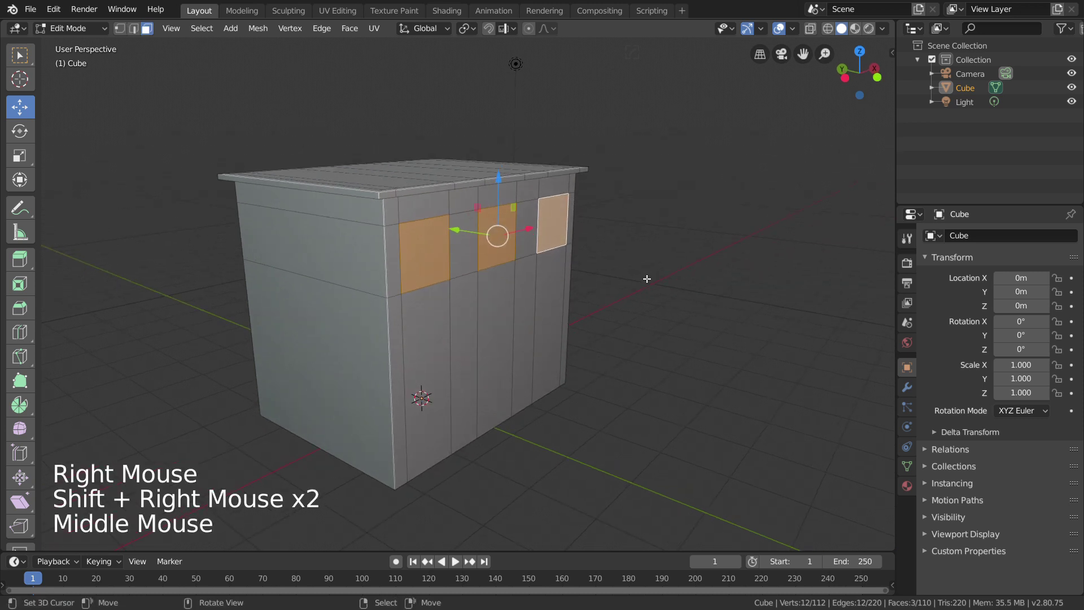
key("e")
Examine the three recessed windows in Object Mode, then return to mesh editing with their faces selected.
key("Tab")
right_click(646, 275)
middle_click_drag(646, 275, 597, 284)
scroll(637, 270, "up", 1)
key("Tab")
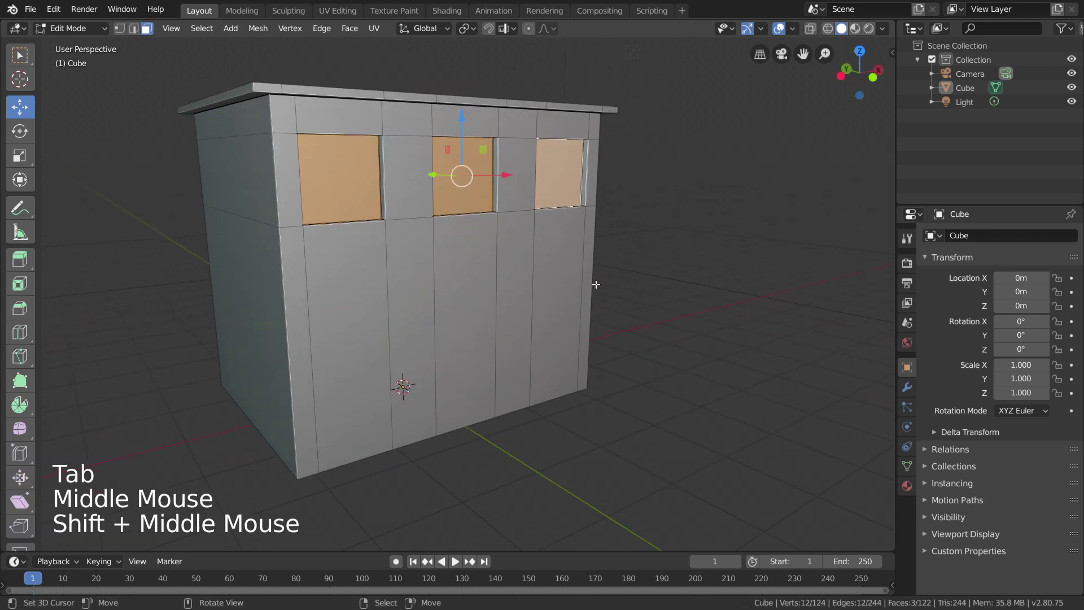
key("Tab")
right_click(656, 270)
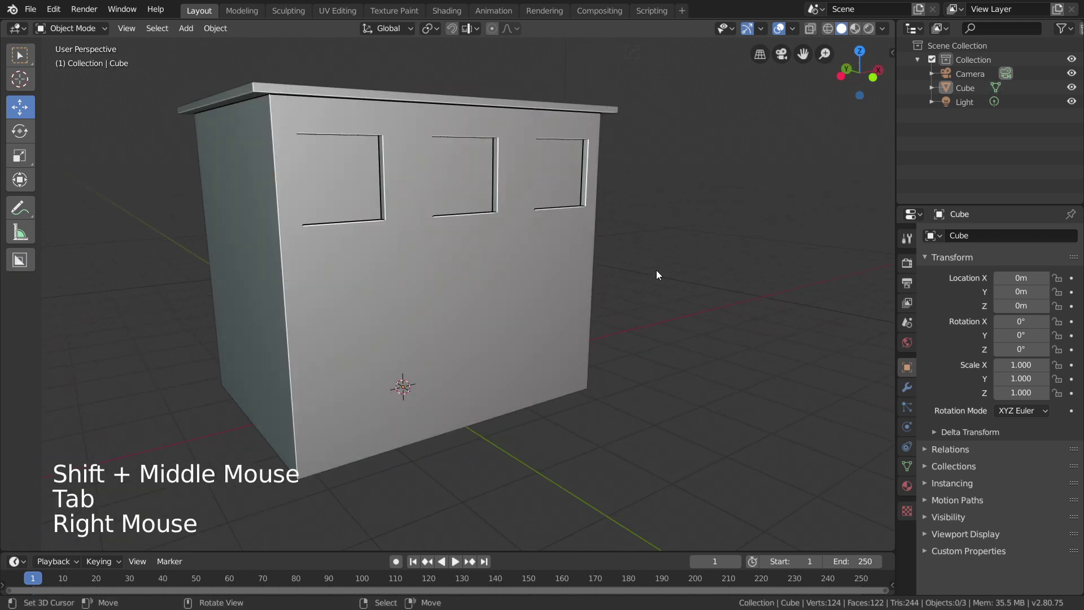
key("ctrl+z")
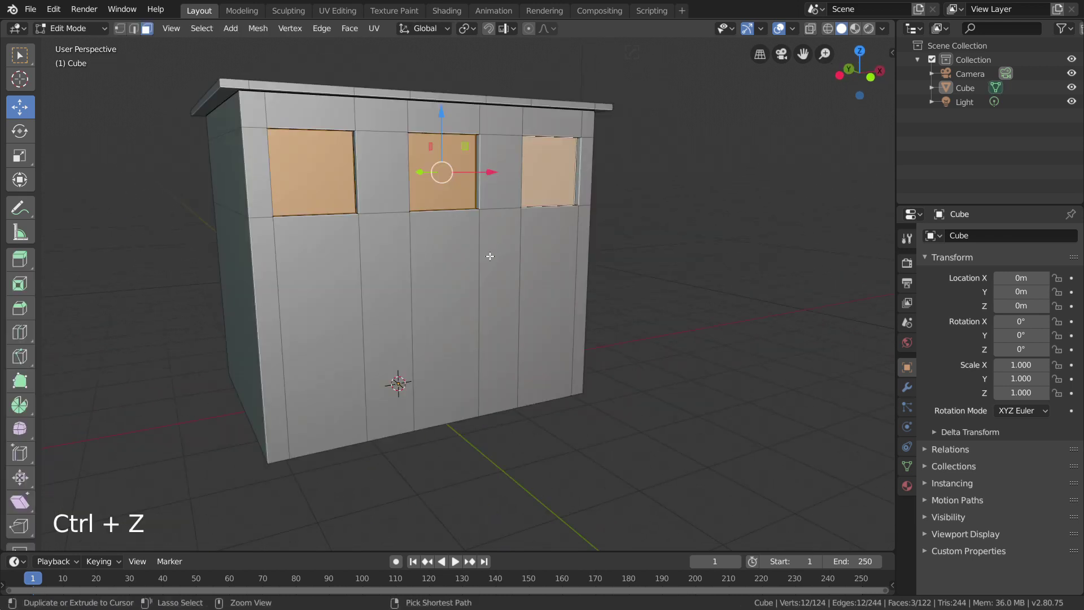
Cut two closely spaced horizontal loops around the lower part and raise them to just below the windows.
key("ctrl+r")
scroll(483, 270, "up", 1)
left_click(483, 270)
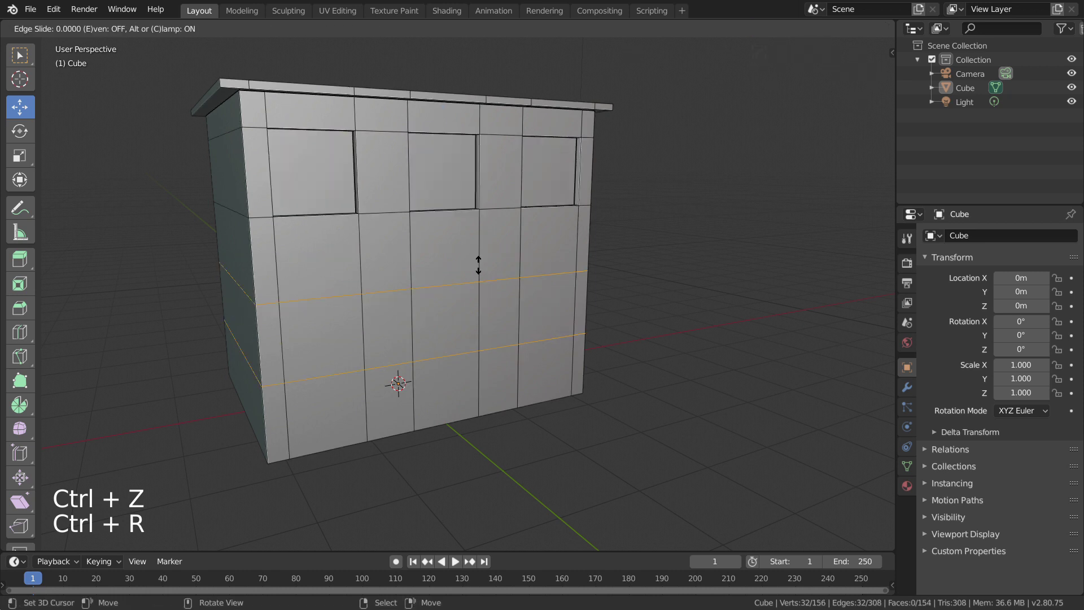
right_click(483, 269)
key("s")
key("z")
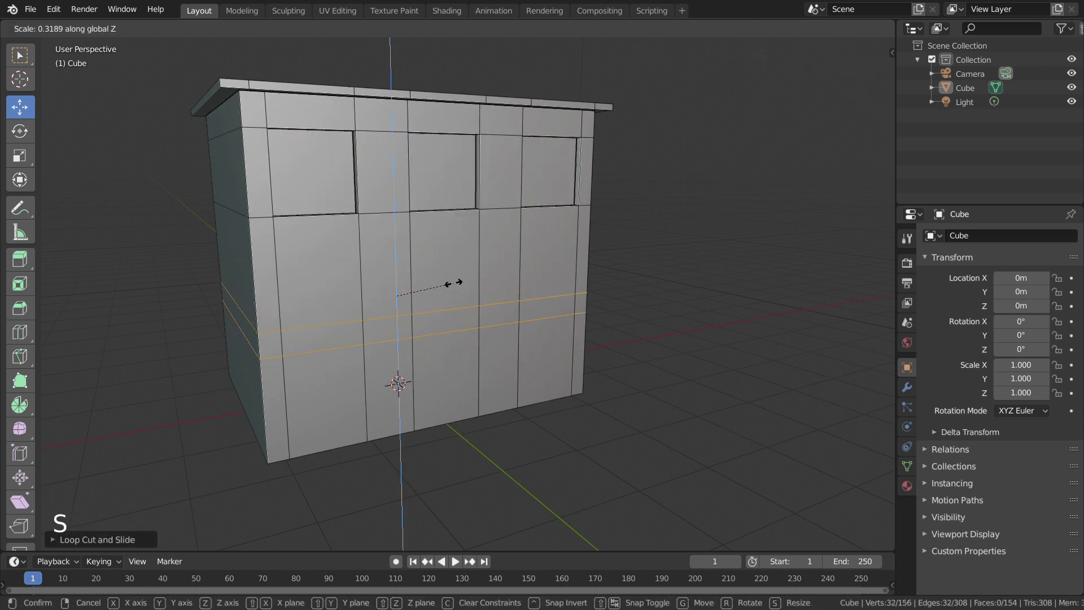
left_click(406, 302)
left_click_drag(397, 297, 399, 185)
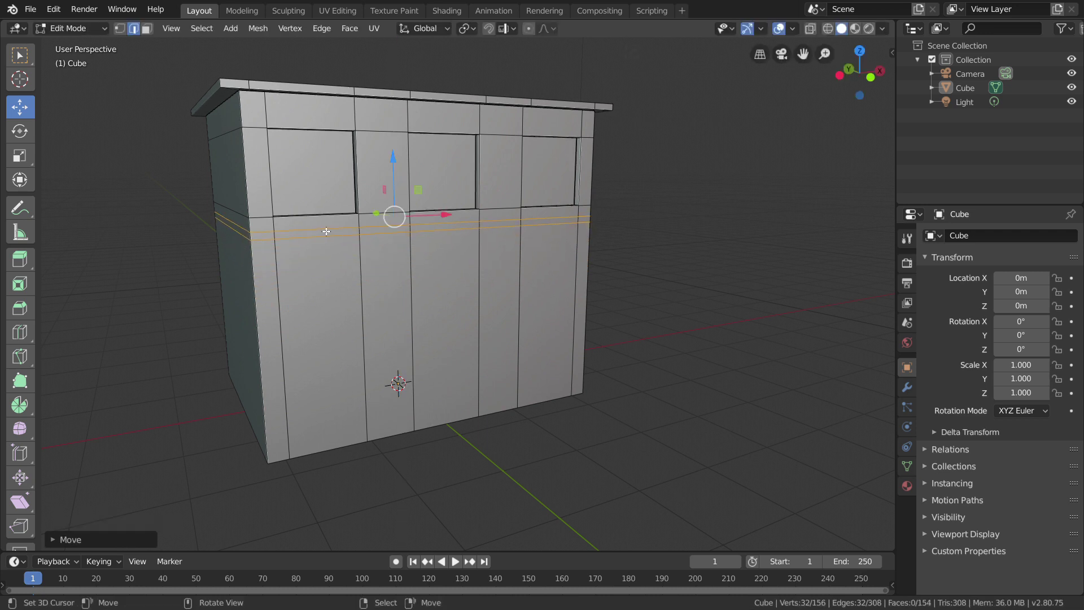
Extrude the thin face loop below the windows in place and scale it outward into a projecting ledge.
key("3")
right_click(276, 240, "alt")
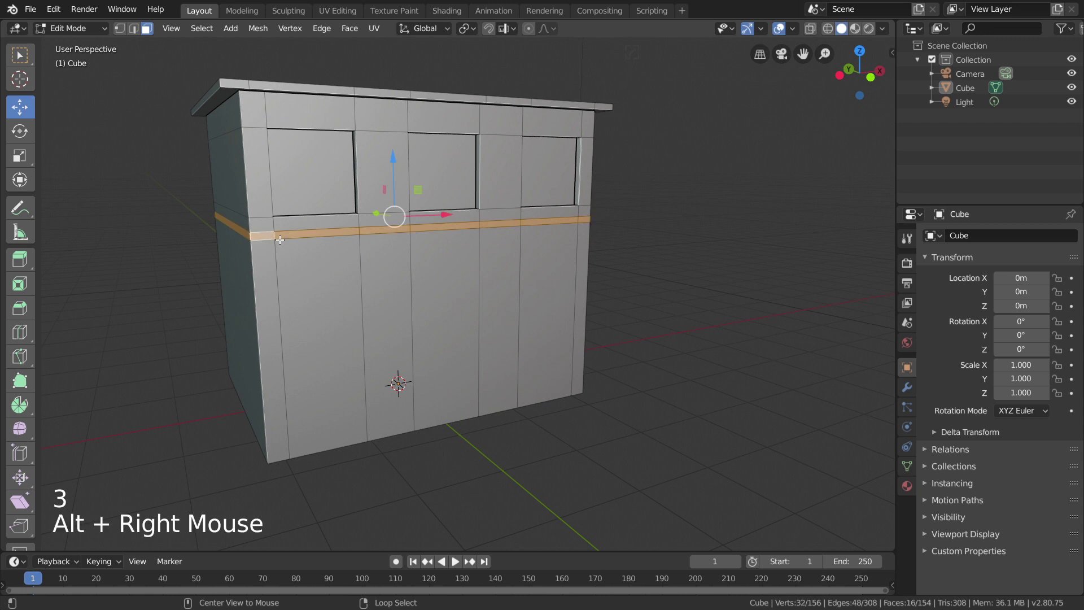
middle_click_drag(484, 272, 535, 288)
key("e")
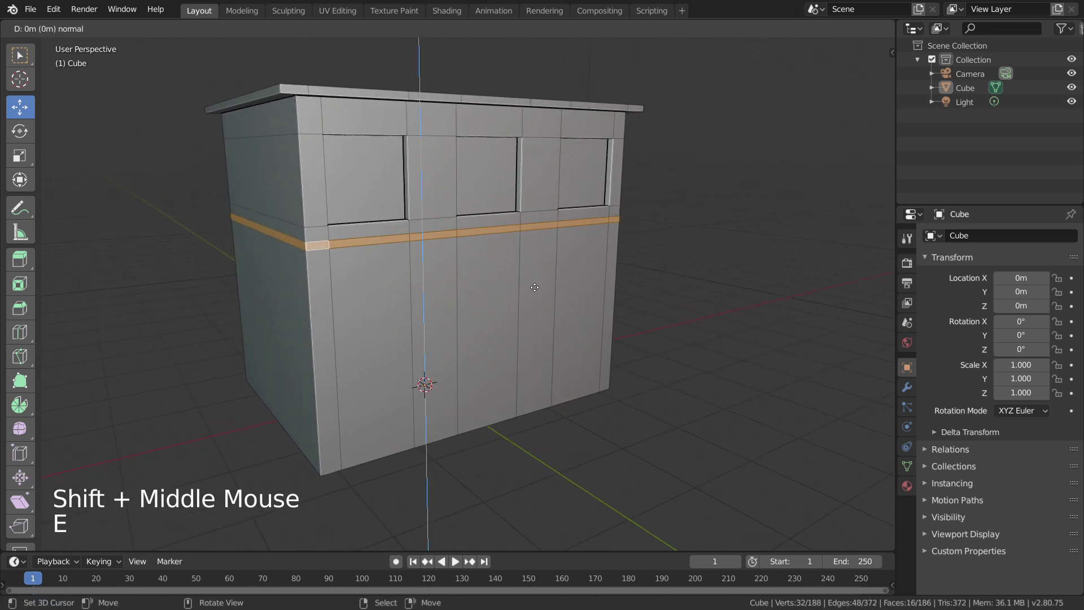
left_click(535, 287)
key("s")
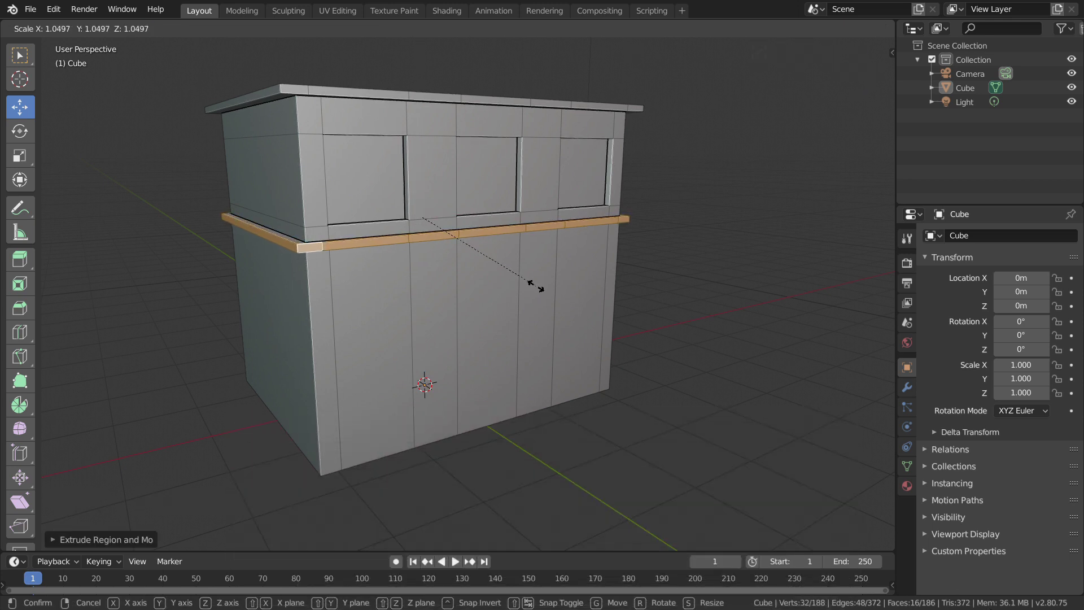
left_click(543, 291)
middle_click_drag(543, 291, 750, 295)
key("Tab")
right_click(598, 310)
middle_click_drag(598, 310, 557, 349)
Add a horizontal loop cut around the lower storey and slide it up to just beneath the ledge.
key("Tab")
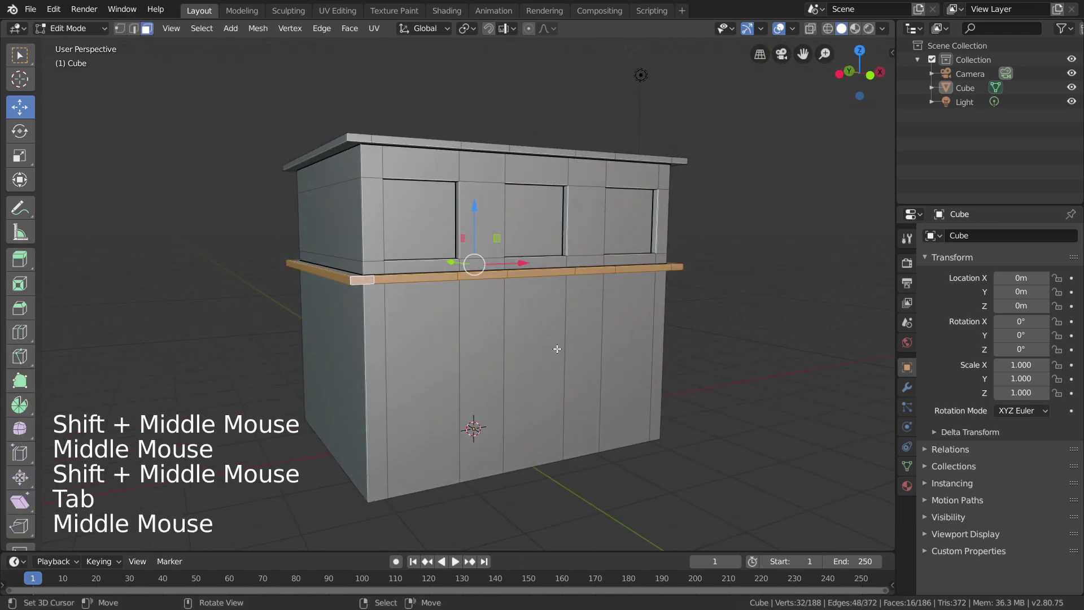
right_click(551, 353)
key("1")
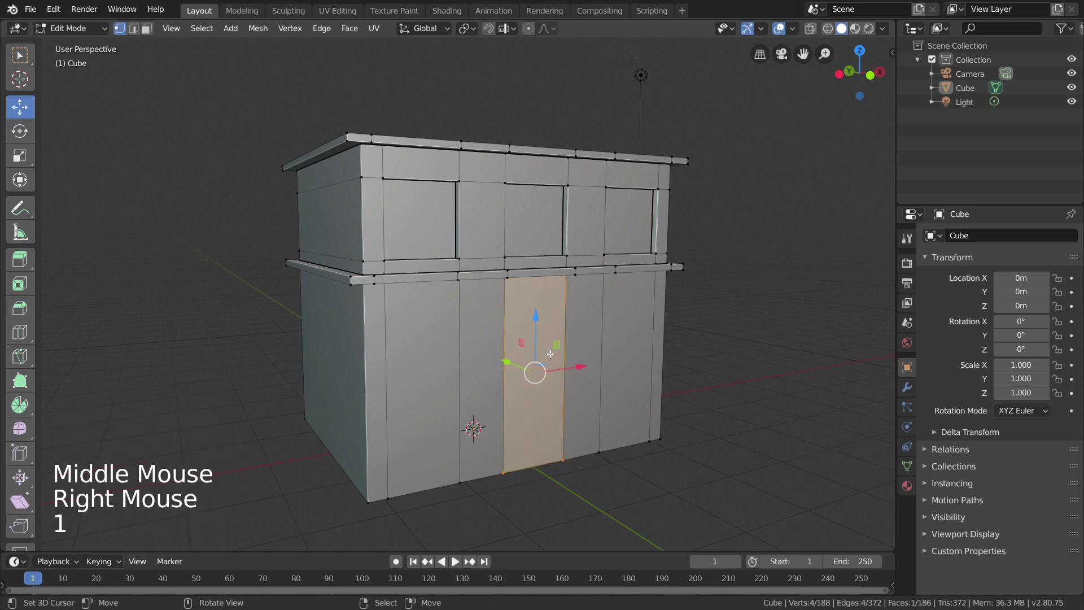
right_click(560, 368)
key("ctrl+r")
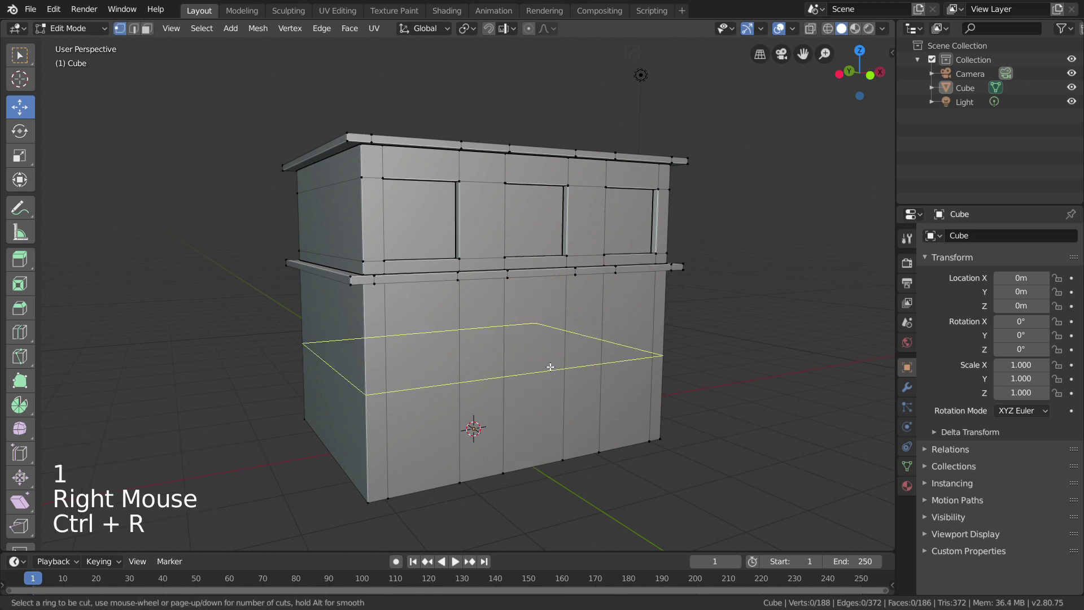
left_click(546, 364)
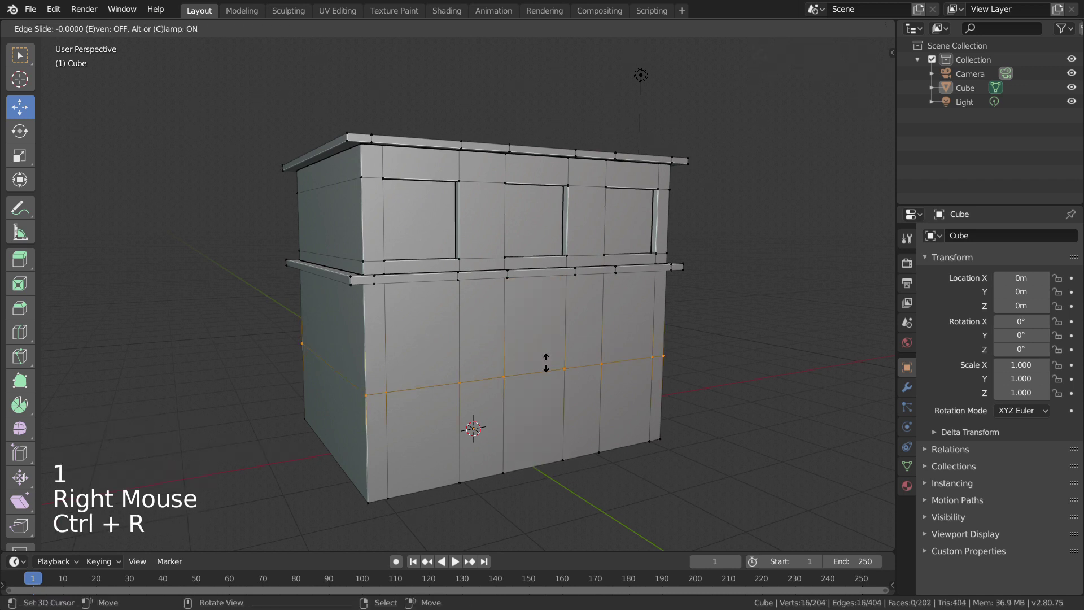
left_click(551, 277)
Select the five large faces between the corner strips on the lower front wall and inset them slightly.
middle_click_drag(551, 277, 513, 332)
key("3")
right_click(461, 345)
right_click(403, 347, "shift")
right_click(517, 345, "shift")
right_click(581, 342, "shift")
right_click(606, 340, "shift")
mouse_move(606, 340)
middle_mouse_down()
mouse_move(570, 341)
mouse_move(593, 339)
middle_mouse_up()
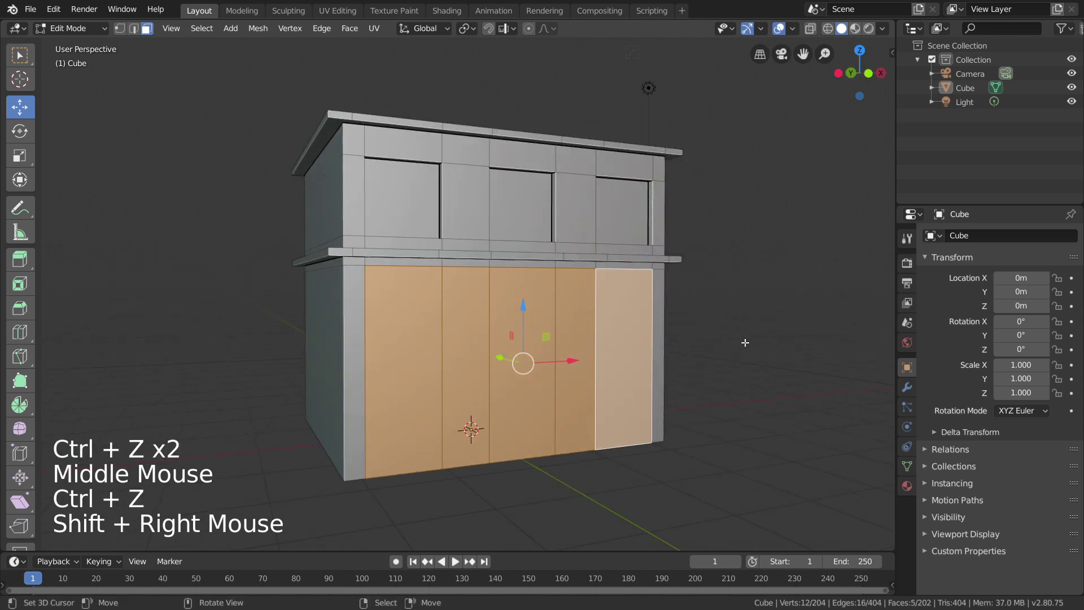
key("i")
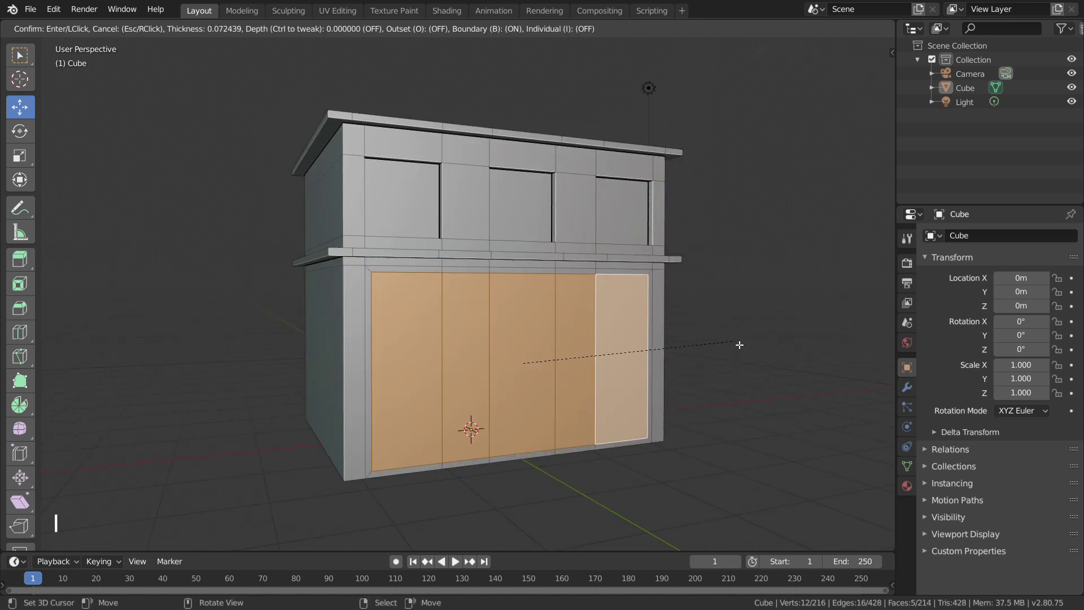
left_click(741, 345)
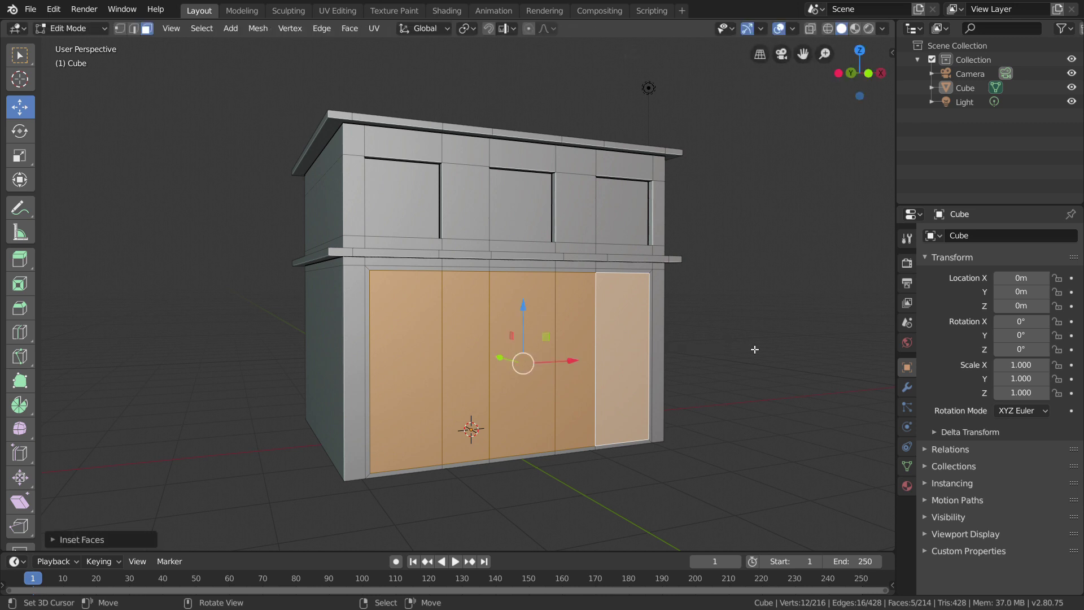
Extrude the five inset lower front faces inward to form a wide recessed opening.
key("e")
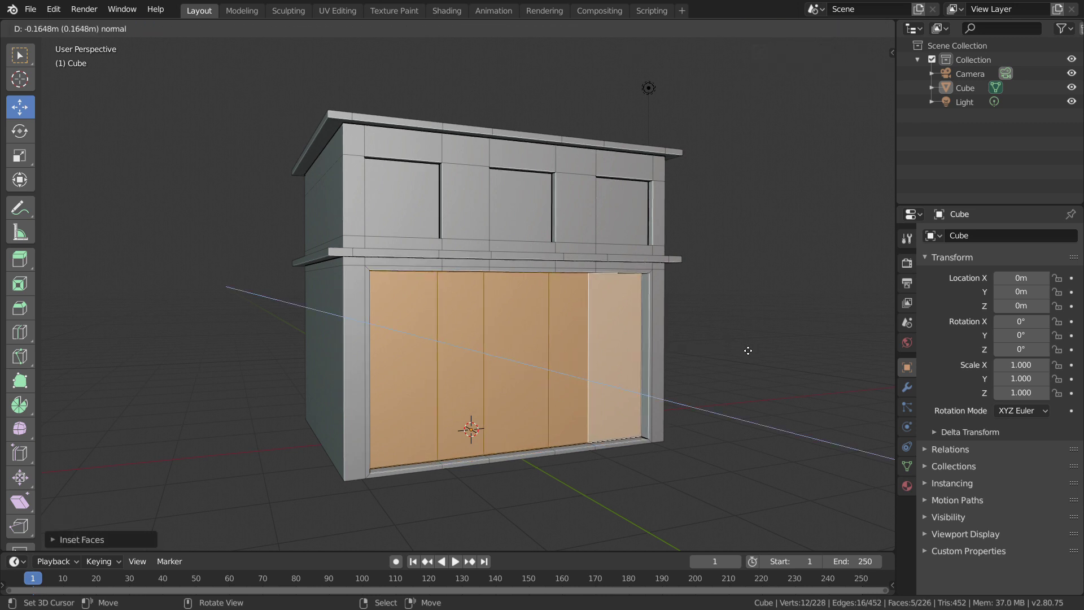
left_click(744, 348)
key("Tab")
right_click(744, 347)
mouse_move(744, 347)
middle_mouse_down()
mouse_move(653, 347)
mouse_move(634, 368)
mouse_move(764, 346)
middle_mouse_up()
key("Tab")
scroll(755, 351, "up", 2)
scroll(472, 303, "up", 1)
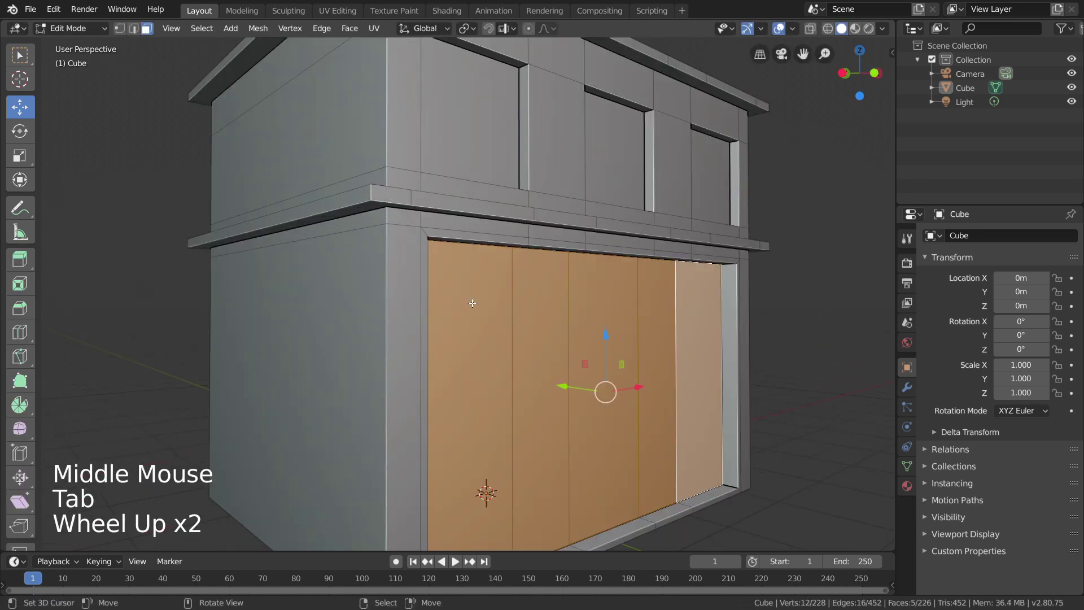
Select the narrow row of faces directly above the recessed ground-floor opening.
right_click(479, 242)
right_click(563, 248, "shift")
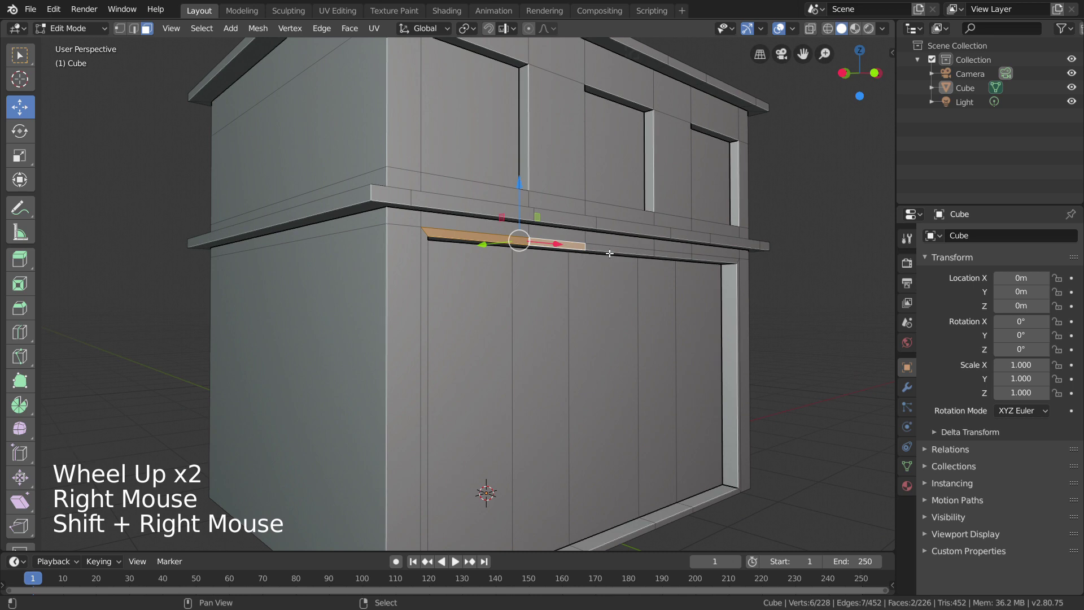
right_click(699, 260, "shift")
middle_click_drag(712, 263, 617, 266)
scroll(699, 293, "down", 3)
scroll(618, 271, "up", 1)
Extrude the selected strip outward and lower its outer edge to form a sloping awning over the ground-floor opening.
key("e")
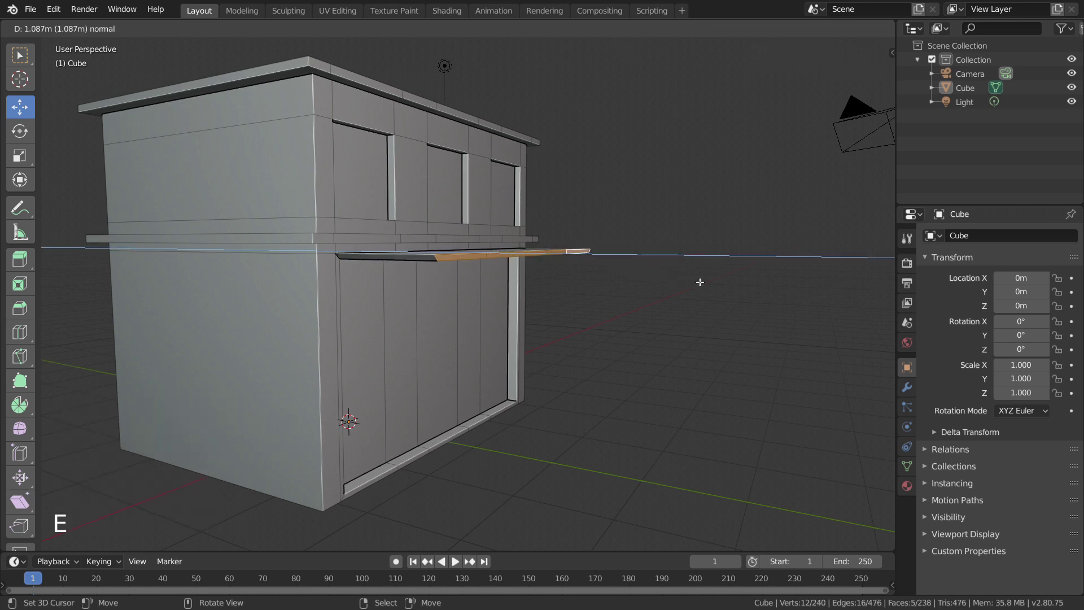
left_click_drag(535, 226, 533, 265)
key("Tab")
right_click(656, 257)
middle_click_drag(656, 258, 591, 245)
key("Tab")
left_click(582, 212)
key("Tab")
right_click(634, 236)
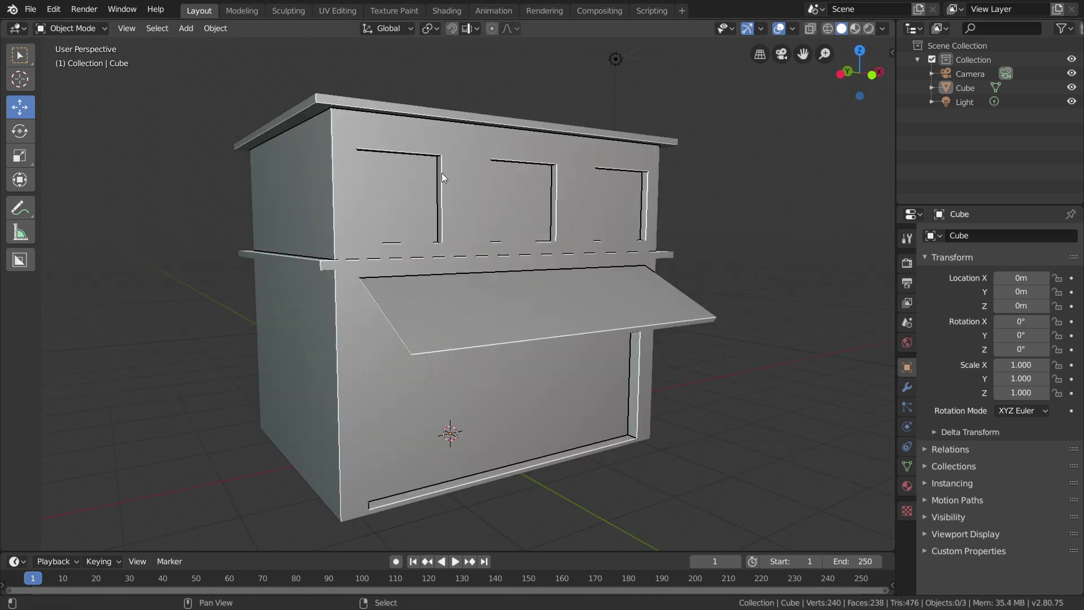
Add a new cube and move it about 3 m along negative Y, out in front of the building.
key("shift+a")
mouse_move(442, 174)
left_click(503, 190)
middle_click_drag(503, 190, 553, 256)
left_click_drag(391, 406, 610, 455)
middle_click_drag(610, 455, 616, 296, "shift")
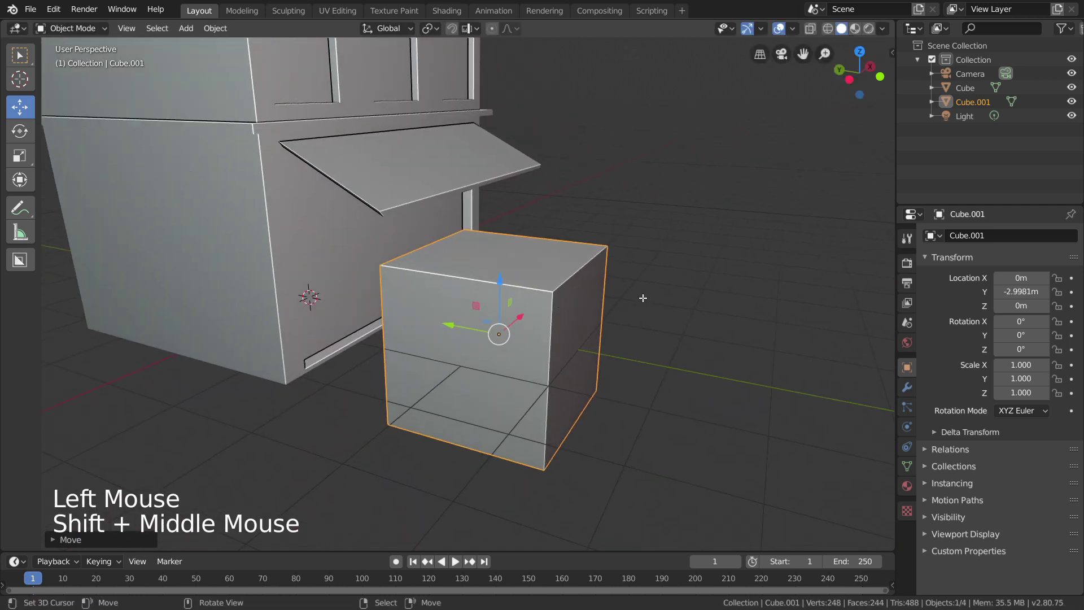
Scale the new cube's mesh down in X and Y into a thin post and move it closer to the front wall.
key("Tab")
key("s")
key("shift+z")
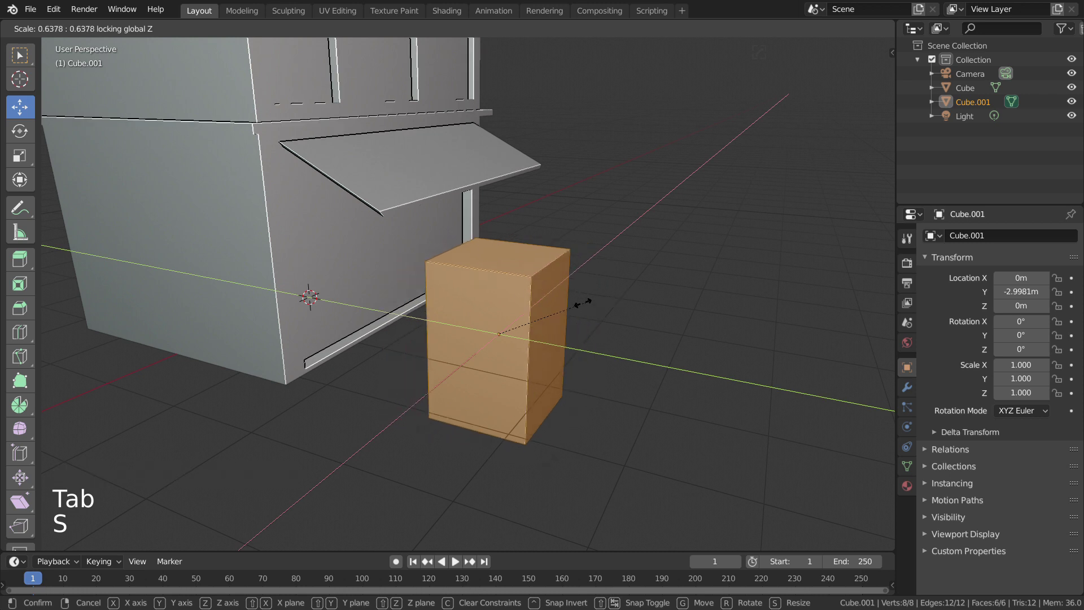
left_click(505, 329)
middle_click_drag(552, 312, 605, 352, "shift")
left_click_drag(501, 364, 488, 360)
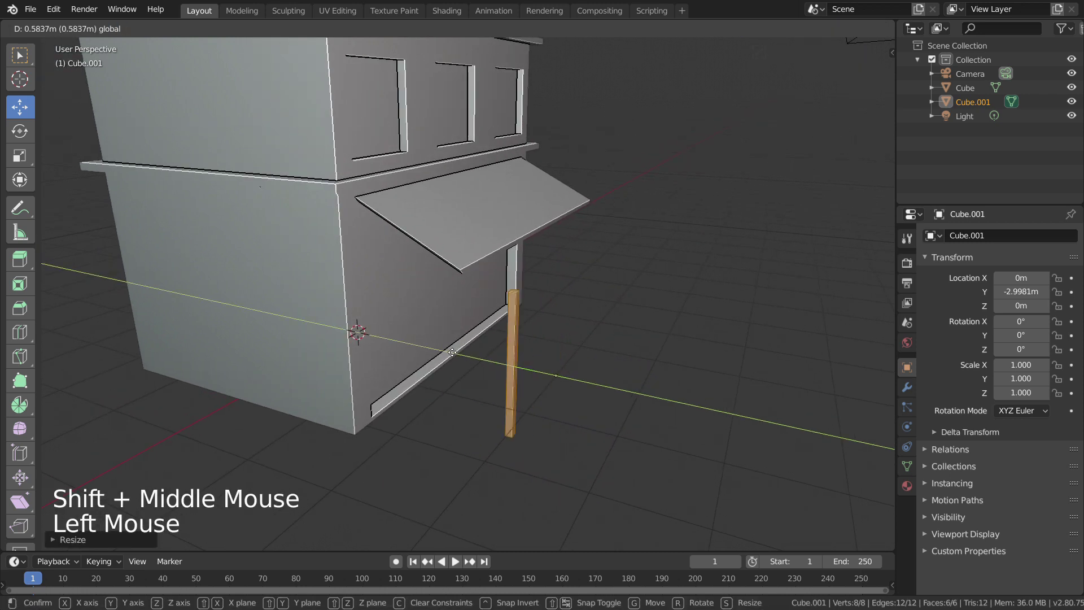
left_click_drag(388, 344, 400, 346)
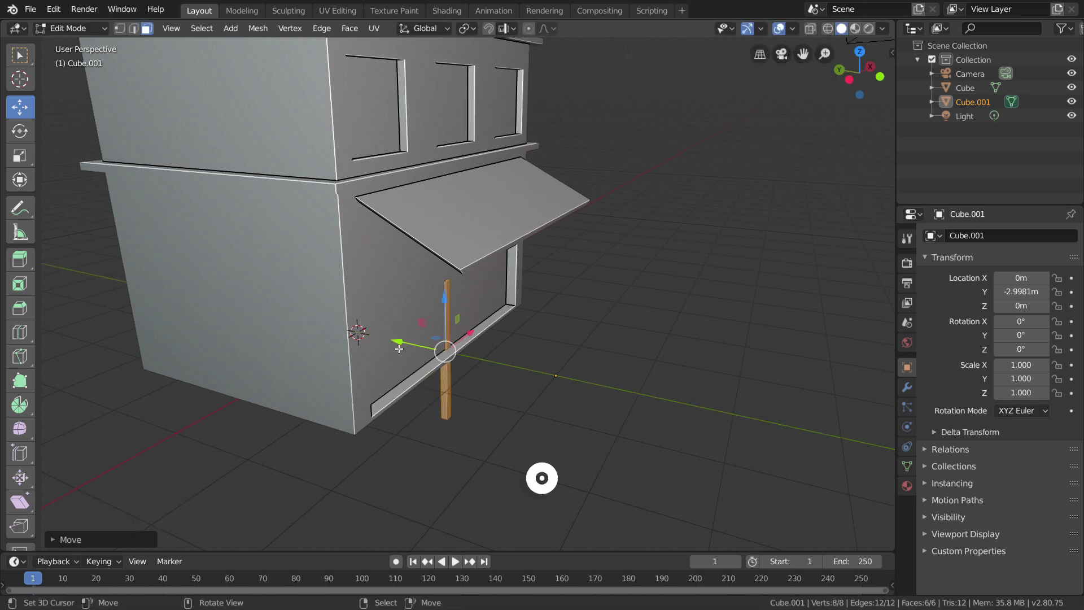
In an orthographic wireframe side view, raise the post to the upper storey and align it with the recessed window wall.
key("KP_3")
key("KP_5")
middle_click_drag(430, 338, 503, 368, "shift")
key("z")
left_click_drag(503, 368, 503, 136)
scroll(564, 237, "up", 7)
middle_click_drag(622, 237, 546, 189, "shift")
left_click_drag(585, 313, 540, 310)
Scale the post along Y and along Z to suit the window recess.
key("s")
key("y")
left_click(590, 283)
key("s")
key("z")
left_click(554, 274)
Raise the post slightly, rescale its cross-section without changing Z, and adjust its height to fit the window opening.
left_click_drag(509, 260, 508, 236)
key("s")
key("shift+z")
left_click(582, 245)
key("s")
key("z")
left_click(570, 250)
Return to solid perspective view and move the post along X to the outer edge of the first upper window.
mouse_move(534, 247)
middle_mouse_down()
mouse_move(658, 258)
mouse_move(537, 243)
mouse_move(536, 266)
mouse_move(497, 254)
middle_mouse_up()
key("KP_5")
key("z")
scroll(658, 257, "down", 5)
mouse_move(497, 254)
middle_mouse_down("shift")
mouse_move(458, 252)
mouse_move(547, 249)
middle_mouse_up("shift")
left_click_drag(629, 293, 374, 292)
middle_click_drag(375, 292, 436, 288)
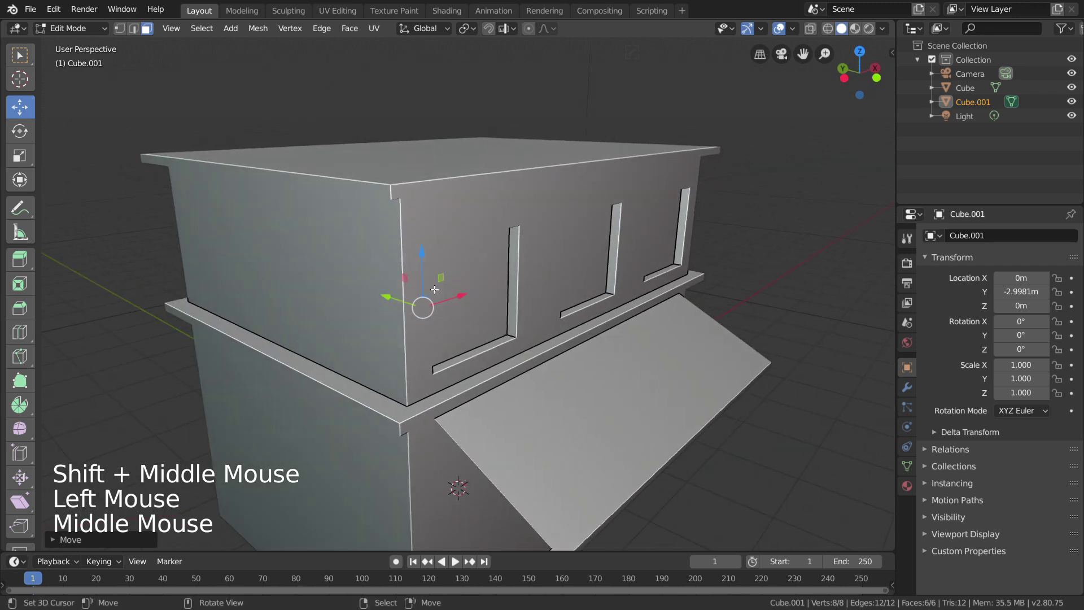
left_click(433, 308)
key("KP_Decimal")
Rescale the post's depth along Y, shift it slightly to sit in the window edge, and return to Object Mode.
middle_click_drag(499, 309, 340, 295)
key("s")
key("y")
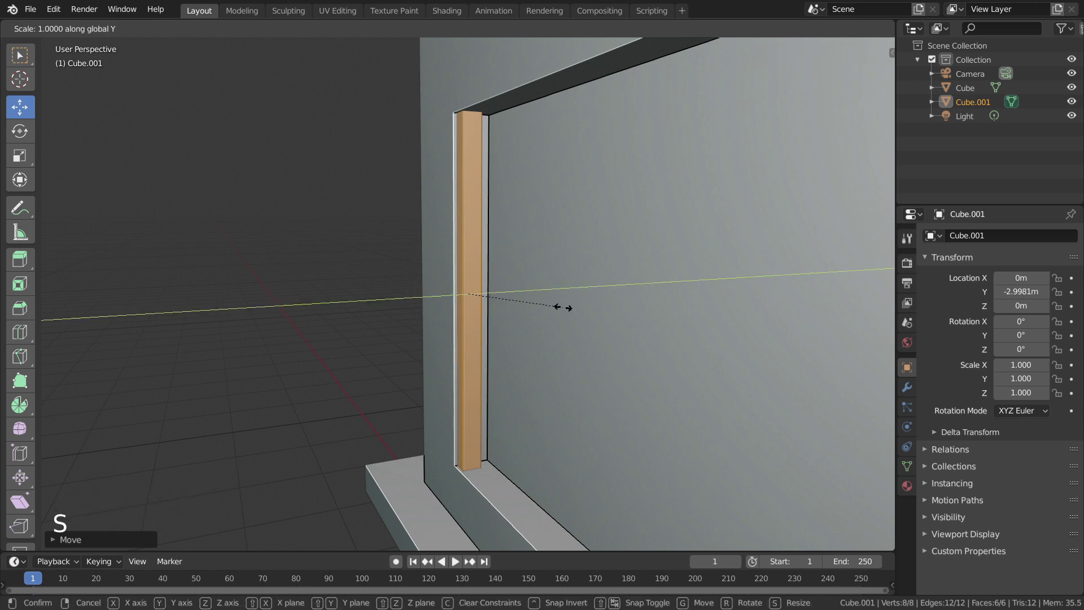
left_click(657, 319)
left_click_drag(521, 293, 532, 296)
key("s")
key("y")
key("Return")
middle_click_drag(533, 295, 649, 313)
key("Tab")
scroll(630, 314, "down", 4)
right_click(205, 243)
middle_click_drag(204, 243, 442, 260)
right_click(482, 263)
scroll(480, 262, "up", 3)
right_click(473, 247)
right_click(474, 247)
right_click(489, 276)
scroll(489, 276, "down", 12)
scroll(489, 277, "up", 4)
scroll(480, 276, "down", 3)
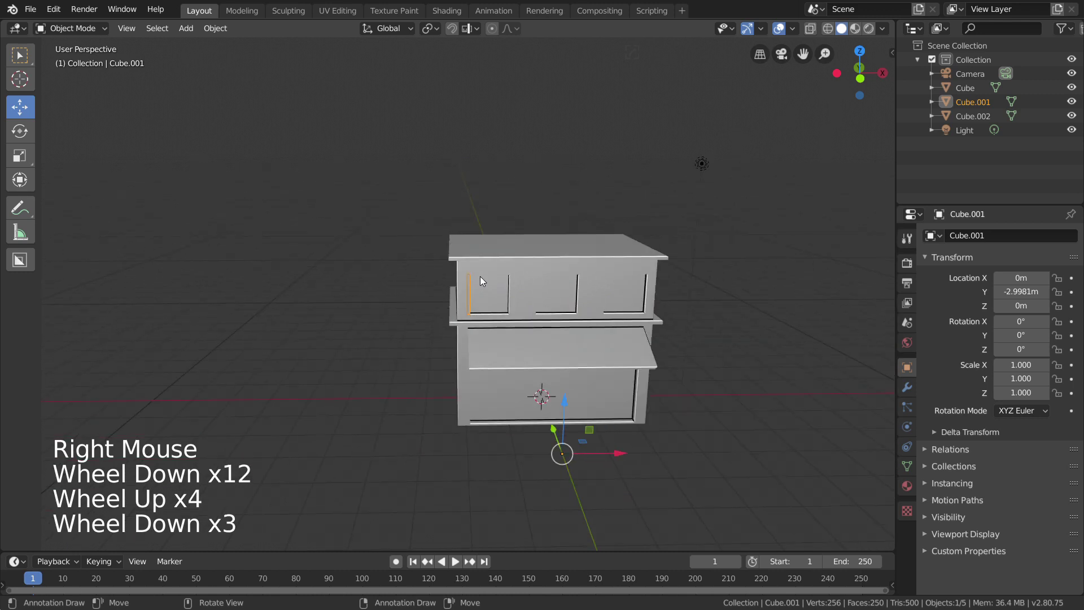
scroll(486, 314, "up", 2)
middle_click_drag(488, 308, 528, 327)
right_click(815, 368)
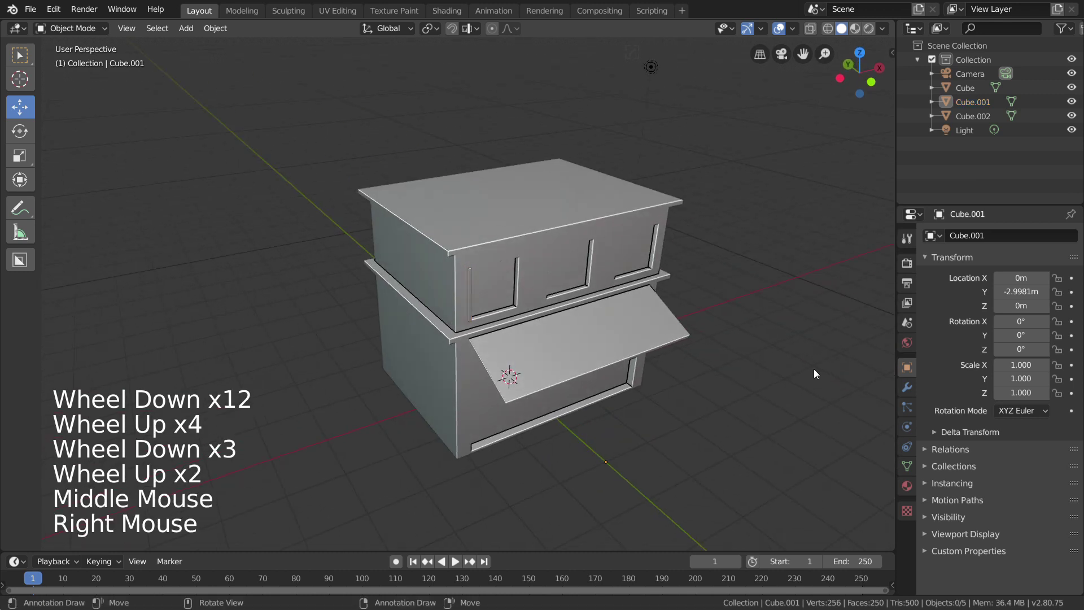
right_click(473, 295)
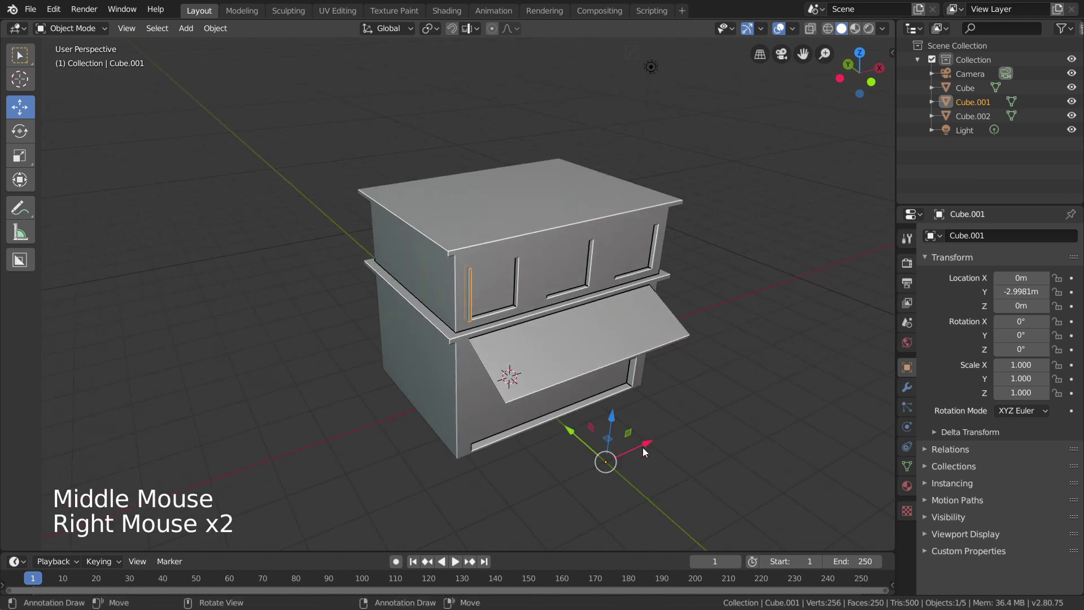
left_click_drag(644, 439, 676, 426)
right_click(676, 425)
Set the selected window post's origin to its geometry.
left_click(214, 30)
mouse_move(226, 58)
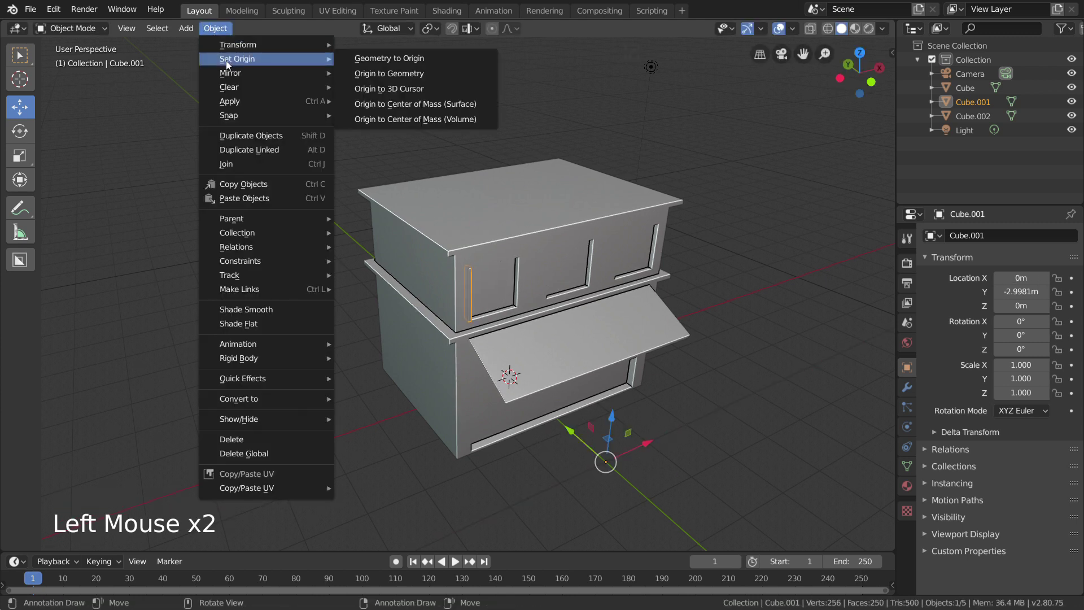
left_click(398, 73)
left_click(214, 28)
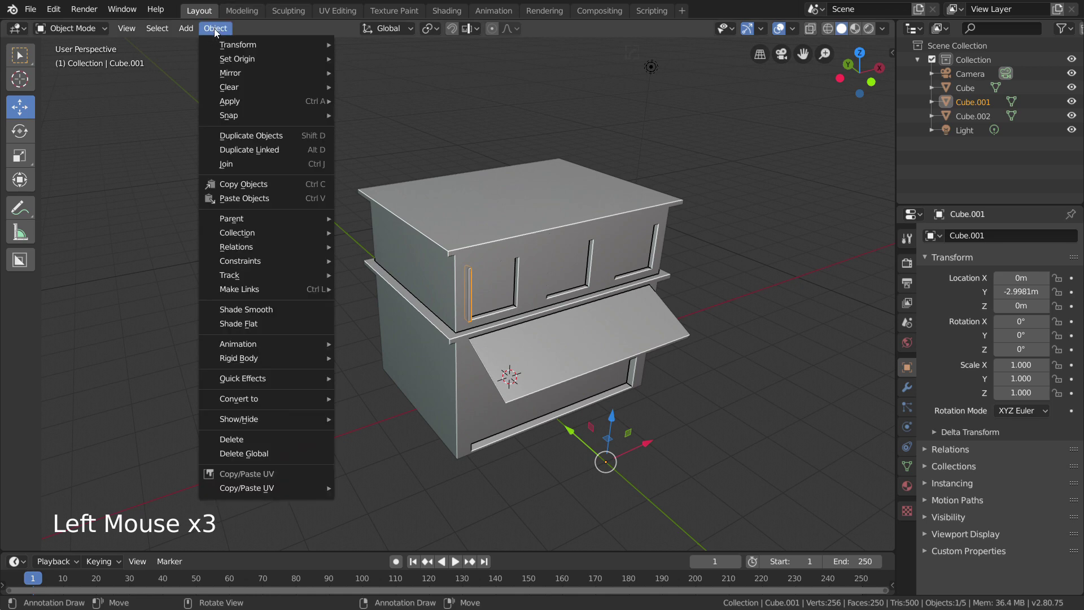
mouse_move(269, 59)
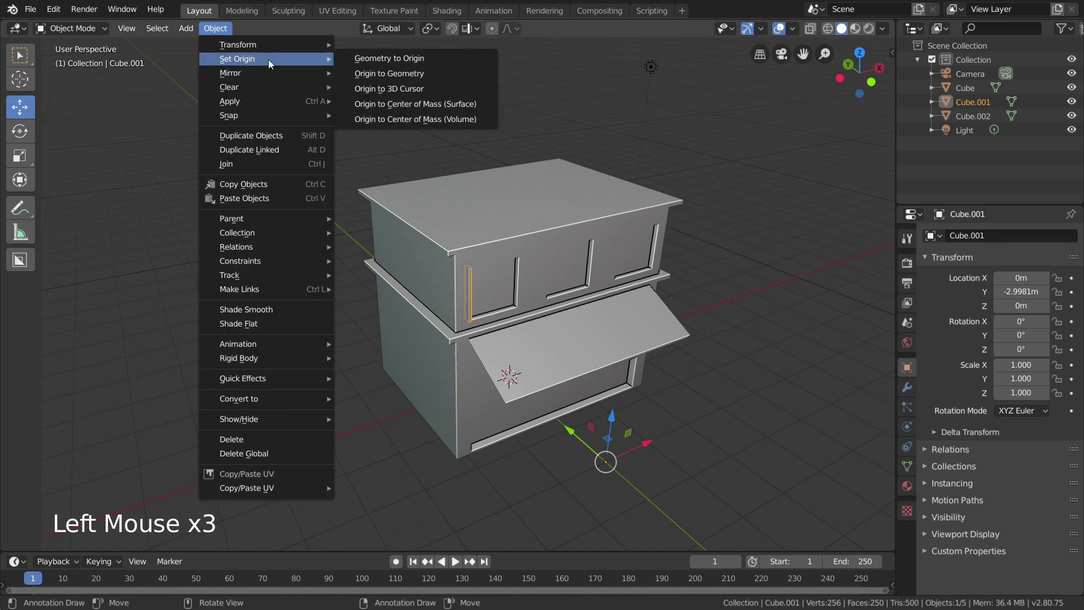
left_click(399, 73)
Move the selected post along X into the middle of the first window opening.
scroll(493, 123, "up", 4)
middle_click_drag(493, 123, 588, 268)
scroll(398, 135, "up", 3)
left_click_drag(512, 301, 607, 302)
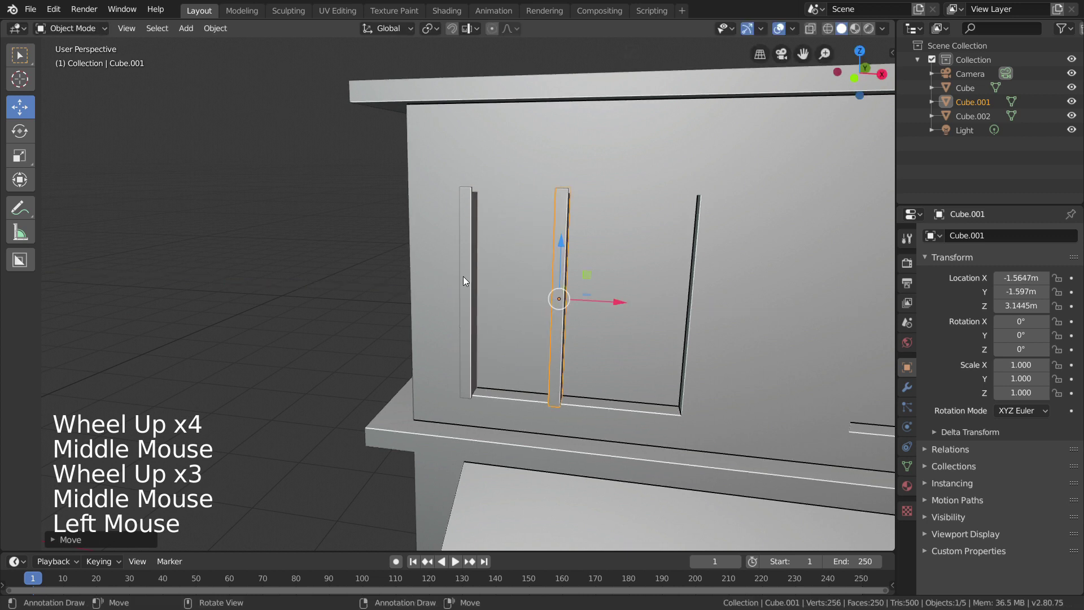
Select the extra post in the middle of the first window and delete it.
right_click(464, 278)
right_click(537, 274)
right_click(554, 272)
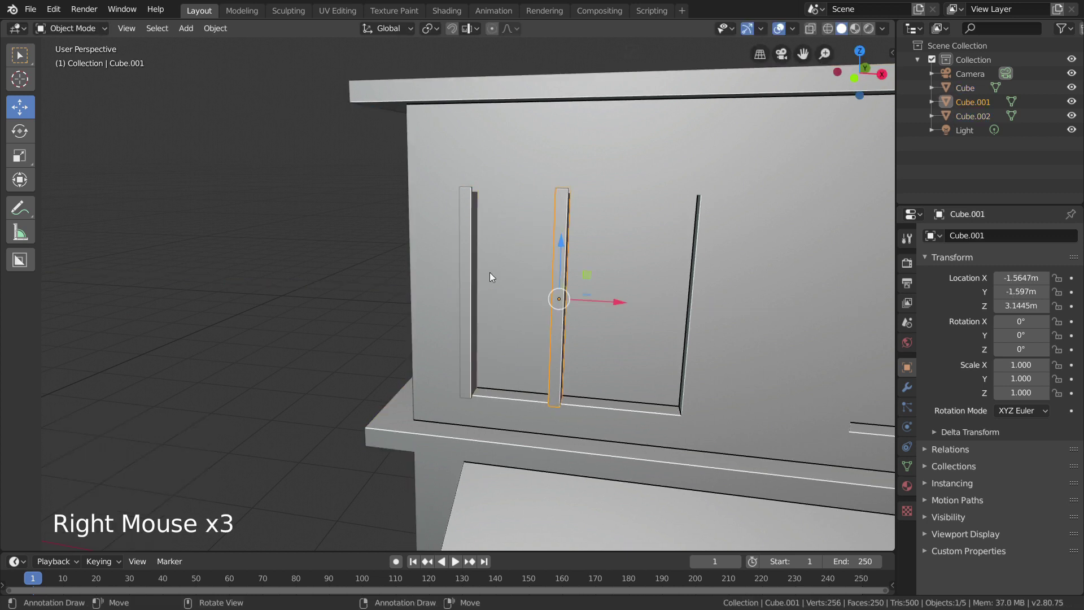
right_click(468, 273)
right_click(438, 272)
right_click(553, 275)
right_click(560, 277)
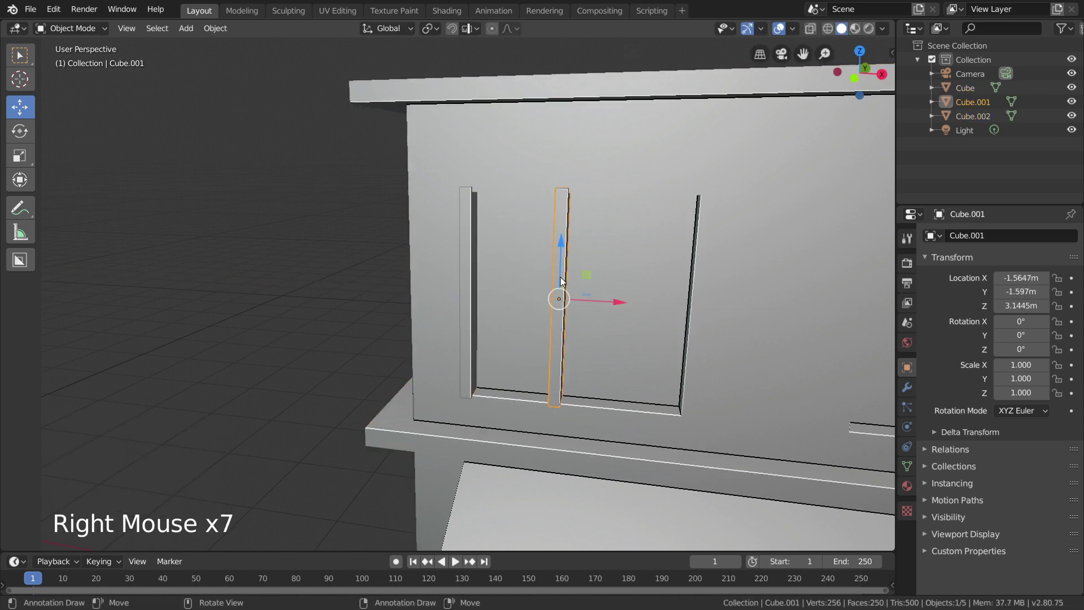
key("x")
left_click(560, 277)
Select the remaining post at the first window's edge and set its origin to its geometry.
right_click(472, 274)
scroll(472, 276, "down", 7)
scroll(472, 276, "down", 1)
middle_click_drag(472, 275, 496, 283)
left_click(215, 29)
mouse_move(330, 58)
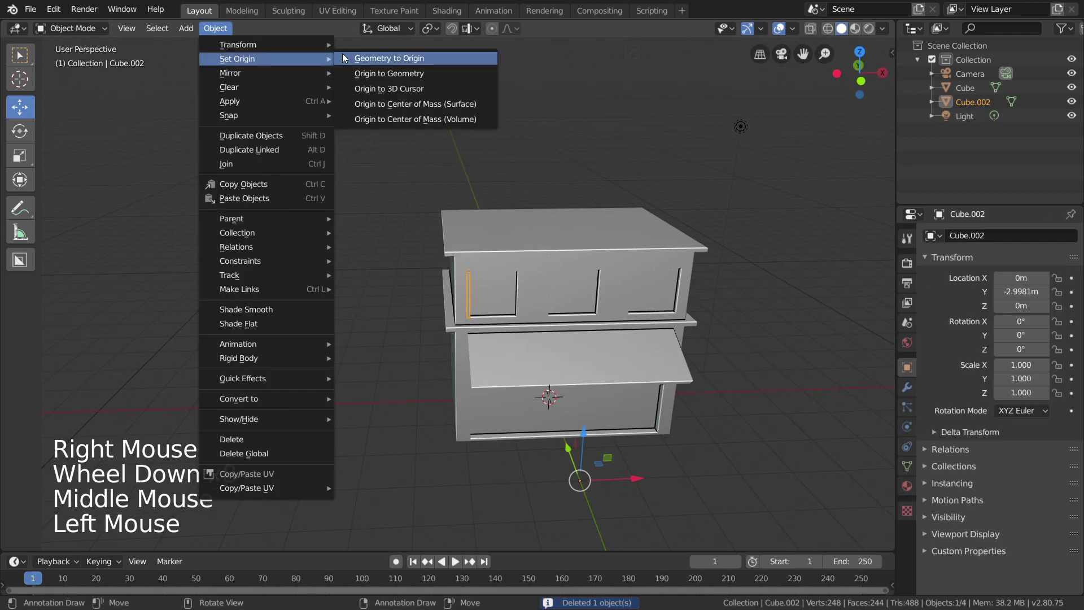
left_click(370, 73)
Duplicate the post within its mesh and move the copy along X to the opposite edge of the first window.
scroll(479, 143, "up", 7)
middle_click_drag(479, 144, 511, 187)
scroll(438, 137, "up", 3)
key("Tab")
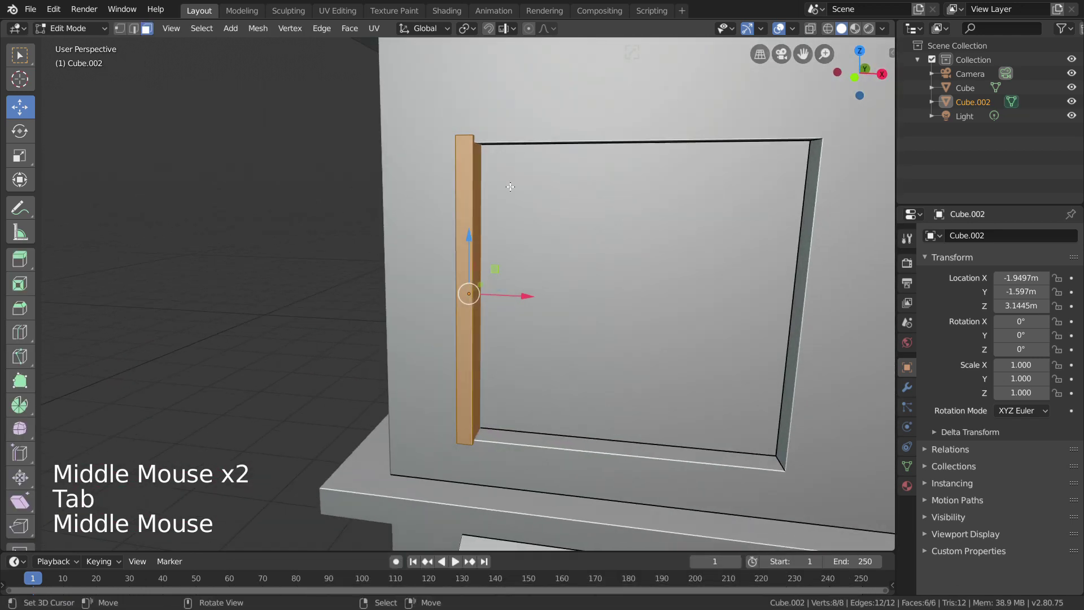
key("shift+d")
left_click_drag(519, 303, 831, 327)
middle_click_drag(543, 264, 476, 261)
Duplicate the post again, rotate the copy 90° about Y, and place it along the window's upper edge.
key("shift+d")
left_click_drag(720, 287, 571, 286)
type("ry90")
key("Return")
left_click_drag(512, 245, 513, 98)
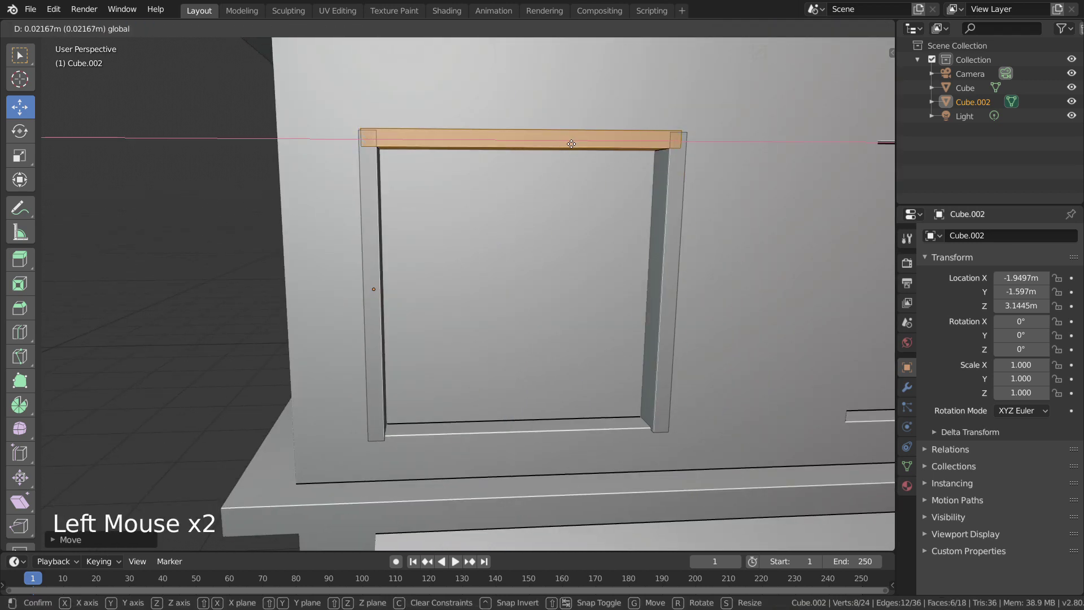
left_click_drag(571, 144, 572, 144)
Adjust the upper frame bar's position and scale it along X to fit between the side posts.
middle_click_drag(572, 144, 644, 164)
left_click_drag(454, 121, 460, 123)
middle_click_drag(559, 135, 480, 104)
key("s")
key("x")
left_click(475, 129)
Duplicate the upper frame bar down to the window's lower edge to close the frame, and leave Edit Mode.
key("shift+d")
left_click_drag(525, 85, 516, 367)
key("Tab")
scroll(431, 300, "down", 5)
middle_click_drag(431, 300, 510, 292)
right_click(510, 292)
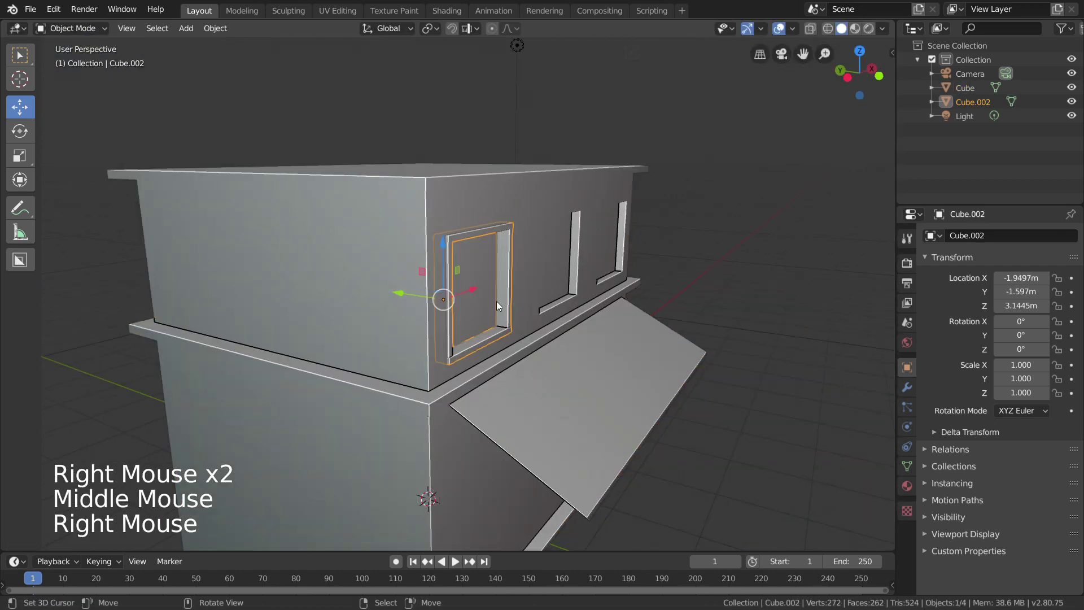
right_click(513, 290)
Select the completed frame of the first window and set its origin to its geometry.
middle_click_drag(762, 192, 672, 168)
scroll(709, 212, "down", 4)
scroll(638, 167, "up", 2)
middle_click_drag(508, 173, 552, 175)
middle_click_drag(552, 175, 531, 231, "shift")
right_click(382, 224)
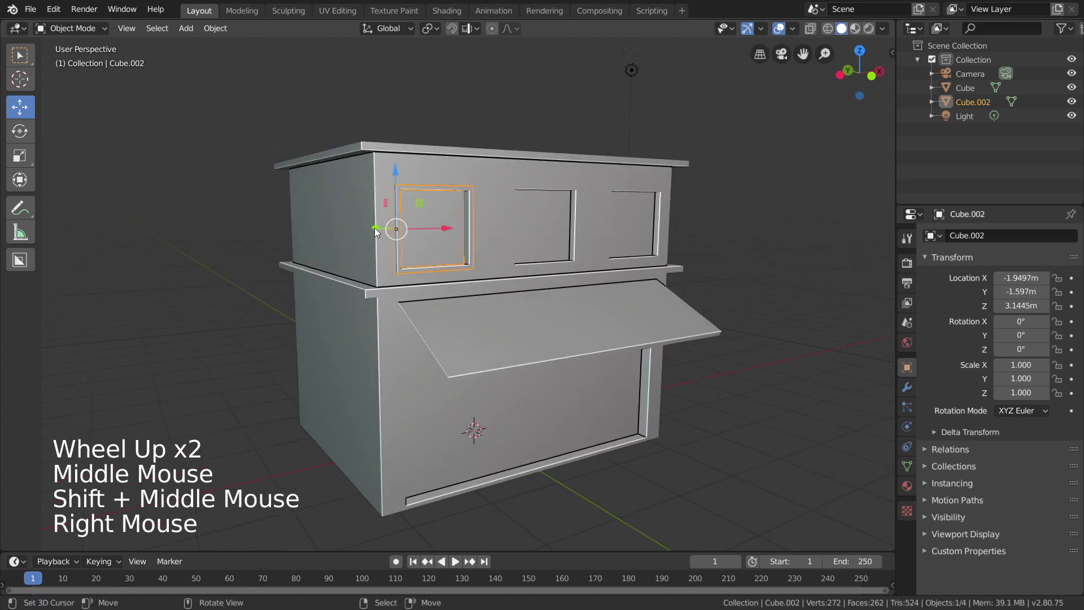
left_click(519, 234)
right_click(438, 261)
right_click(467, 223)
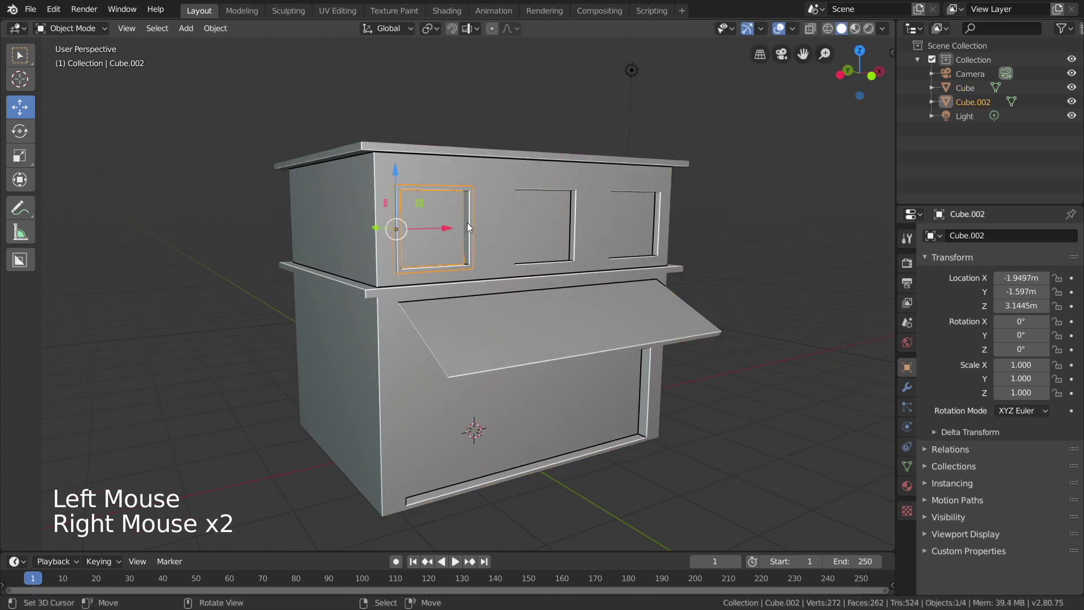
left_click(218, 28)
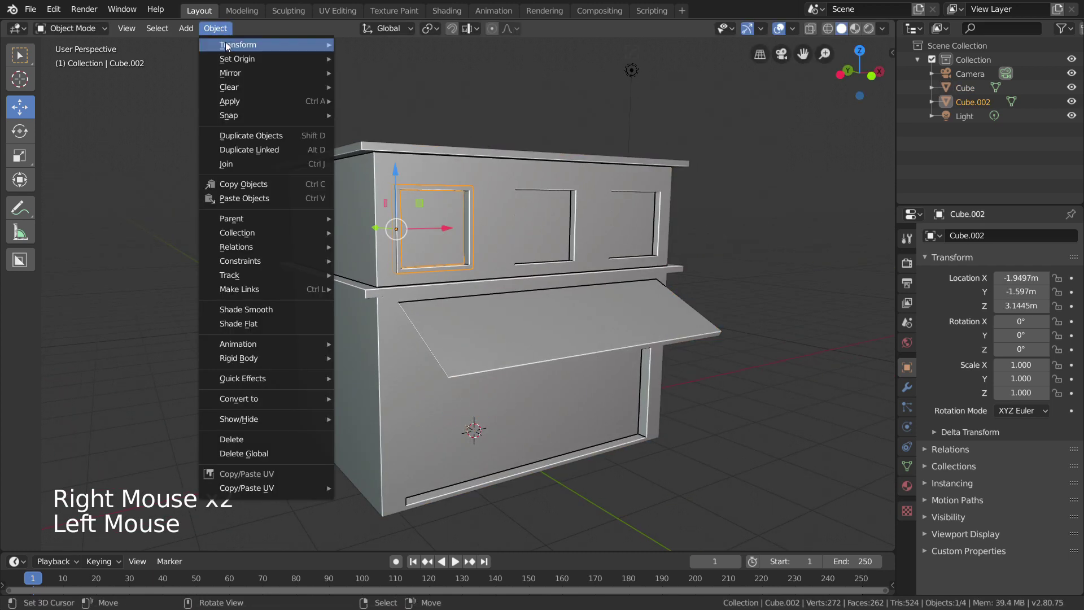
mouse_move(232, 59)
left_click(423, 74)
right_click(510, 96)
In Edit Mode, duplicate the entire first window frame and place the copy along X around the middle upper window.
middle_click_drag(510, 96, 508, 110)
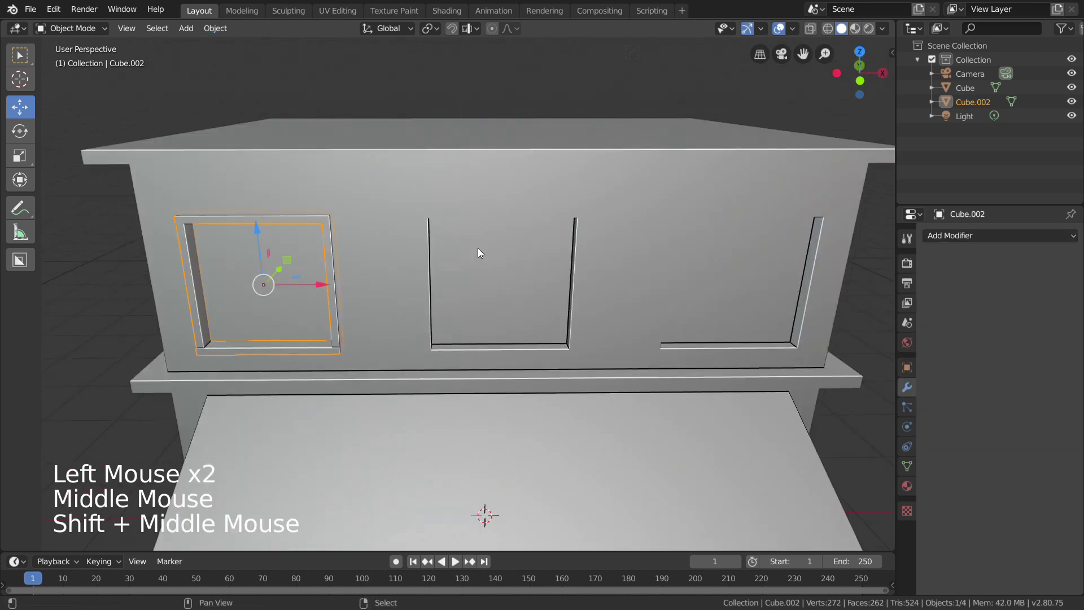
scroll(478, 249, "down", 4)
scroll(480, 250, "up", 2)
key("Tab")
key("a")
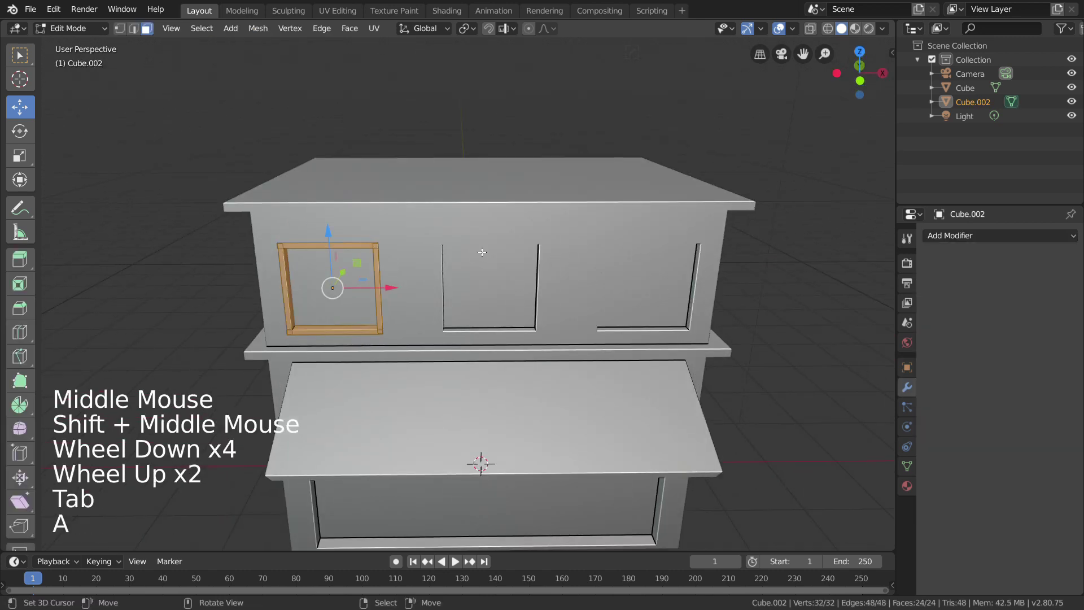
key("Tab")
key("Tab")
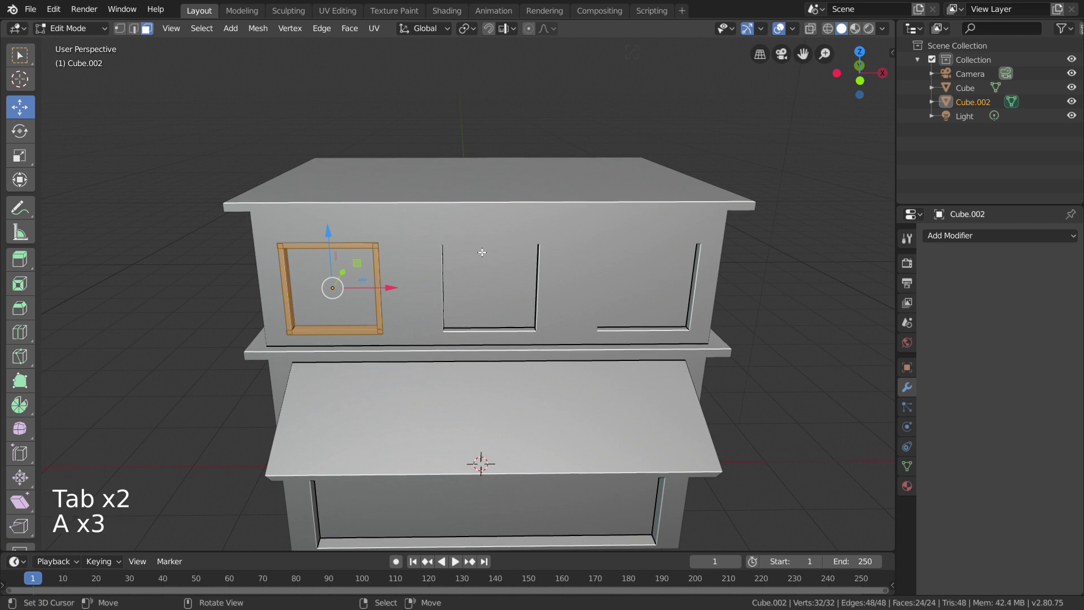
key("shift+d")
left_click(543, 297)
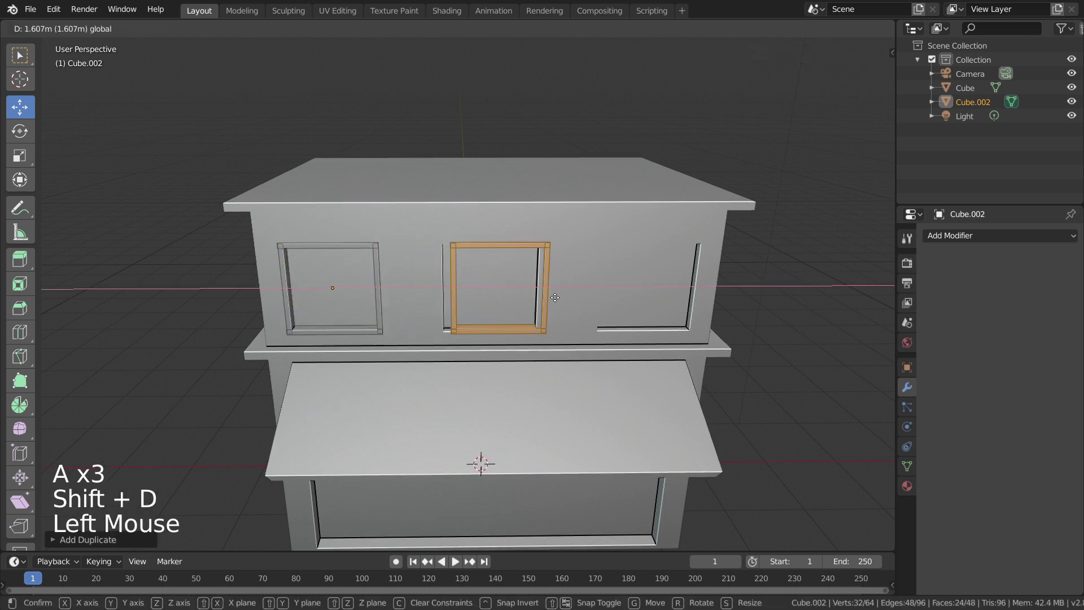
Duplicate the frame again along X onto the third upper window, scale the copy along X to fit, and leave Edit Mode.
key("shift+d")
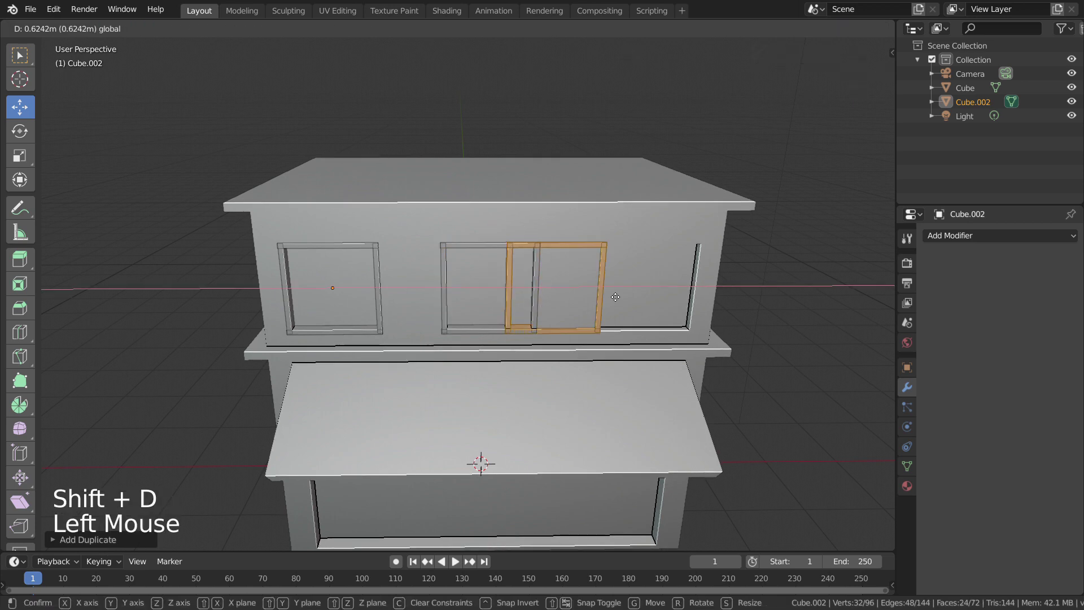
left_click(728, 302)
middle_click_drag(427, 264, 508, 260)
scroll(509, 260, "up", 2)
scroll(525, 243, "down", 3)
key("s")
key("x")
left_click(586, 252)
key("Tab")
Set the origin of the window frames object to its geometry.
scroll(642, 254, "down", 5)
right_click(641, 255)
middle_click_drag(641, 255, 686, 257)
right_click(520, 278)
left_click(212, 28)
mouse_move(237, 60)
left_click(395, 74)
right_click(460, 81)
Add two loop cuts to the third window's outer side post and scale them closer together along Z.
middle_click_drag(460, 80, 476, 110)
scroll(476, 113, "down", 2)
middle_click_drag(476, 271, 636, 221)
scroll(494, 222, "up", 3)
right_click(517, 214)
key("Tab")
scroll(487, 233, "up", 3)
right_click(621, 237)
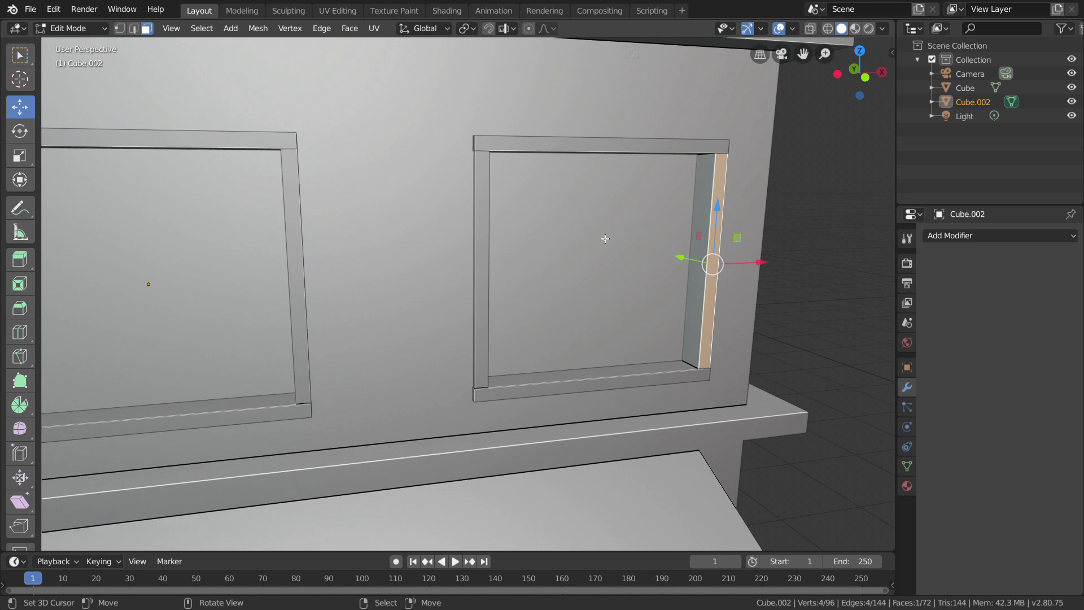
key("KP_Decimal")
mouse_move(606, 238)
middle_mouse_down()
mouse_move(627, 237)
mouse_move(576, 245)
mouse_move(589, 249)
middle_mouse_up()
scroll(627, 237, "down", 3)
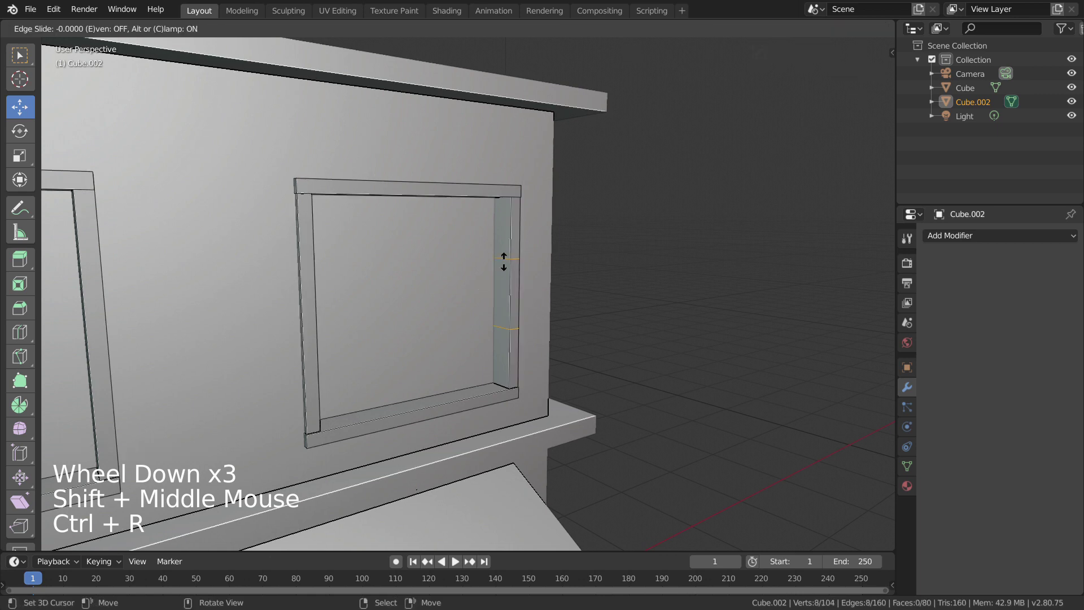
key("s")
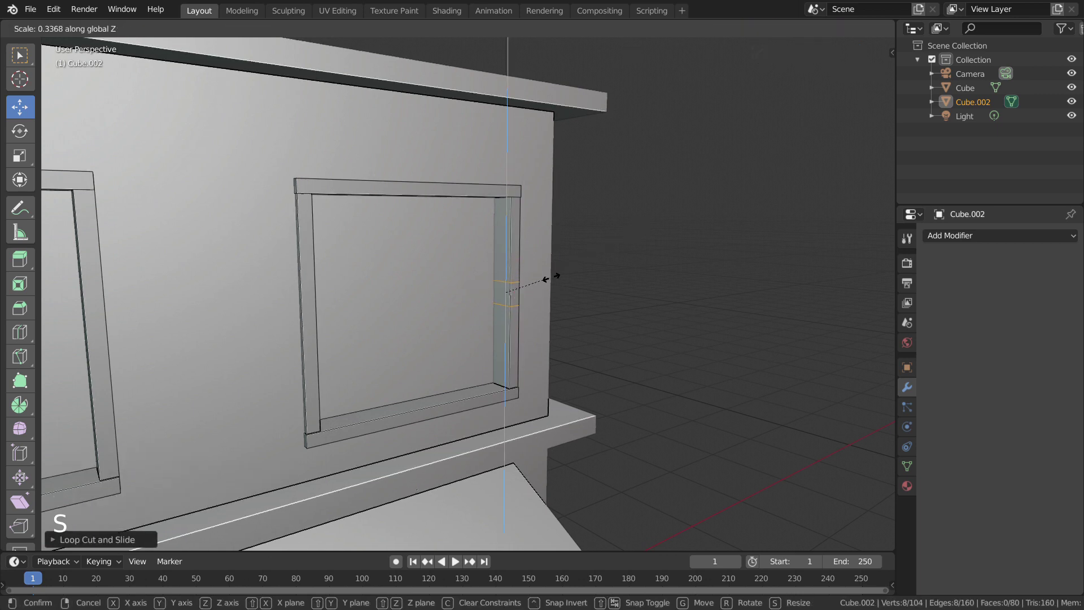
left_click(525, 288)
Move the loop-cut pair up near the post's upper end and add two more narrow pairs at its middle and lower end.
middle_click_drag(531, 291, 541, 299)
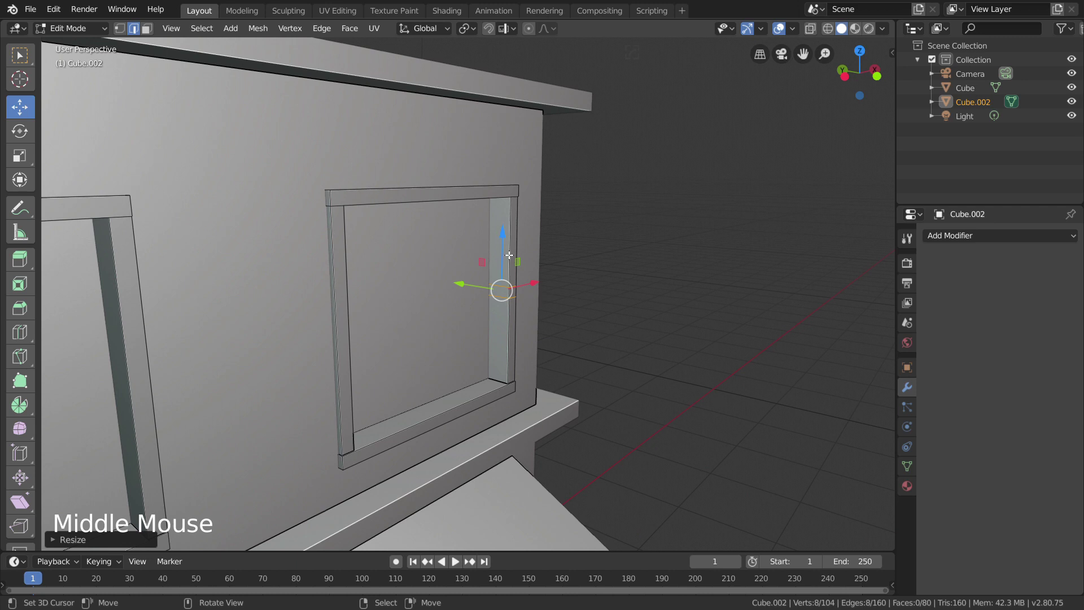
left_click_drag(510, 257, 504, 218)
key("ctrl+r")
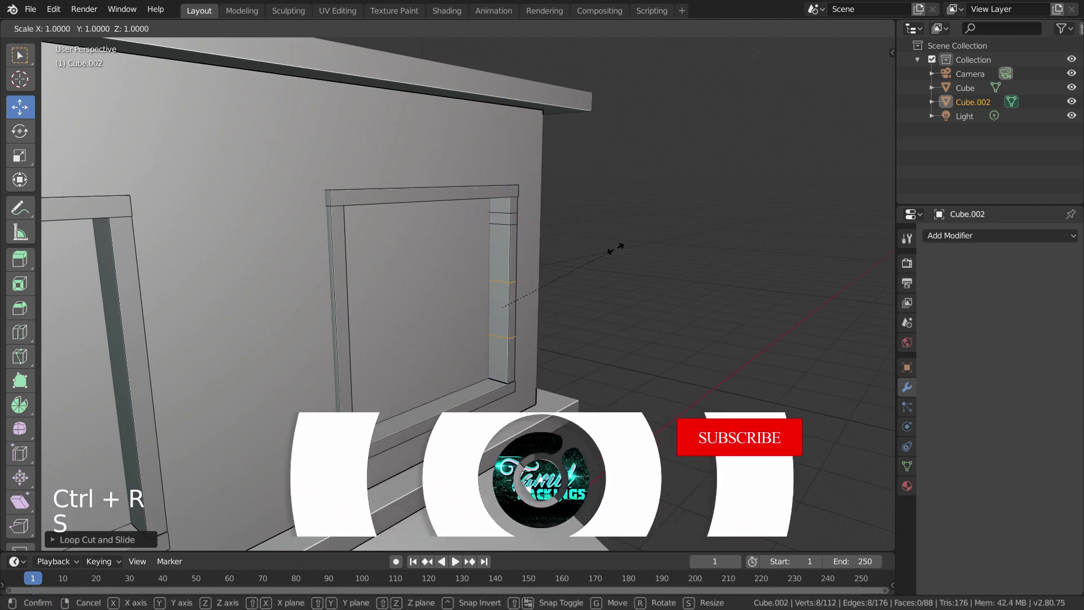
left_click(586, 318)
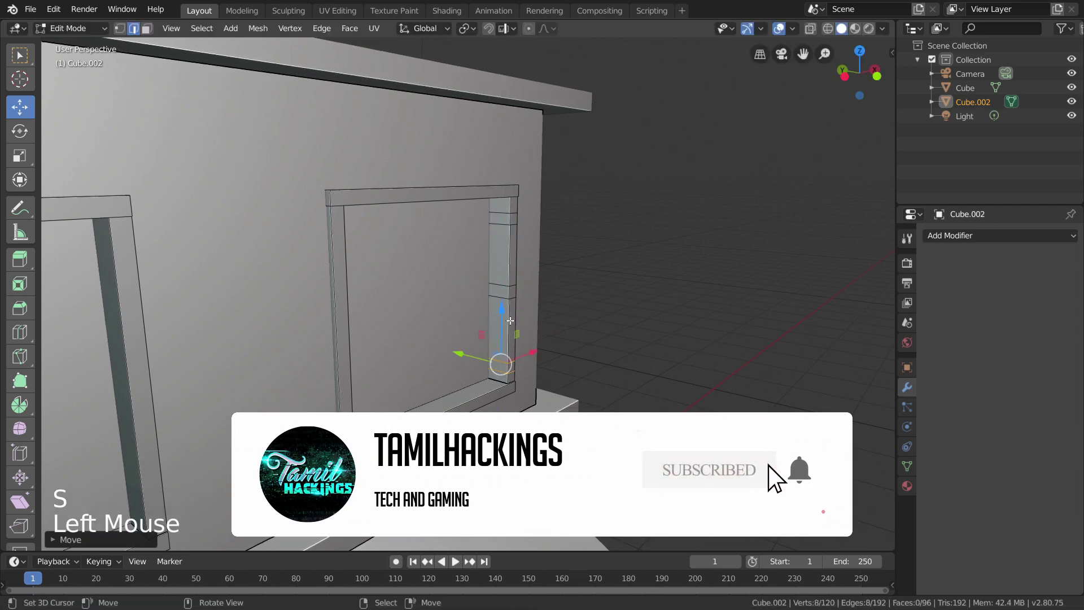
Select the three narrow inner faces of the post and extrude them about 0.89 m across the window as crossbars.
right_click(505, 373)
key("3")
right_click(506, 232, "shift")
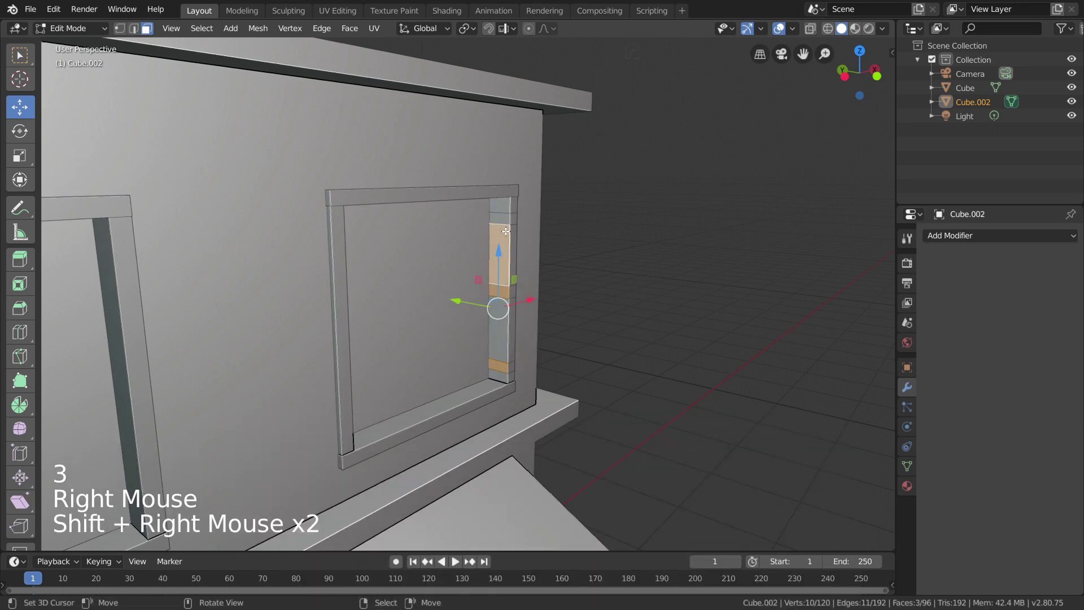
right_click(505, 226, "shift")
middle_click_drag(505, 226, 651, 293)
key("e")
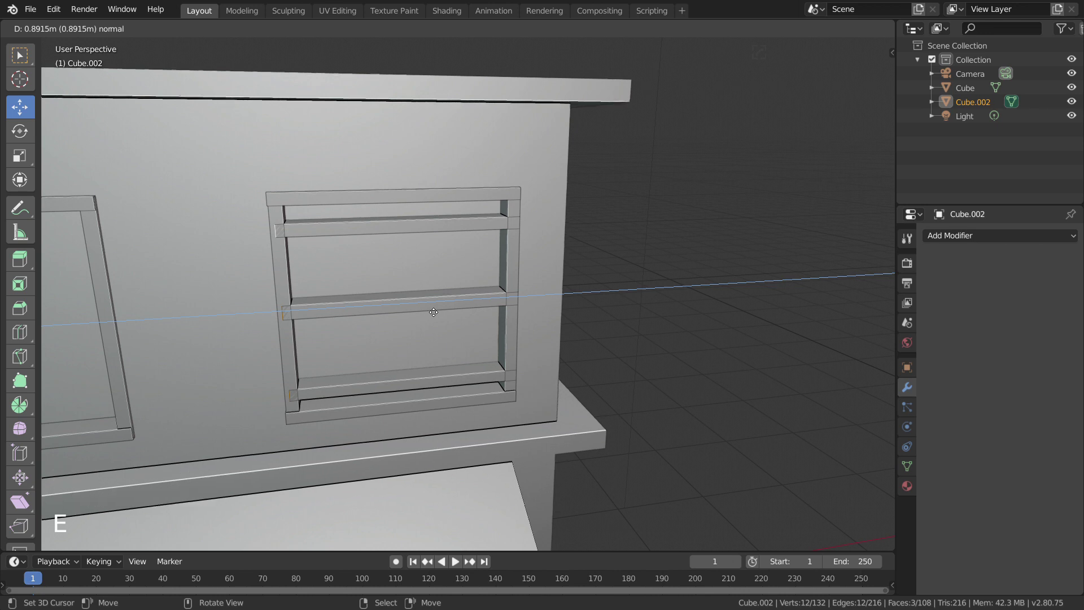
Move the crossbars' end faces along X to meet the opposite post's inner side, and leave Edit Mode.
middle_click_drag(431, 312, 565, 307, "shift")
scroll(569, 307, "up", 5)
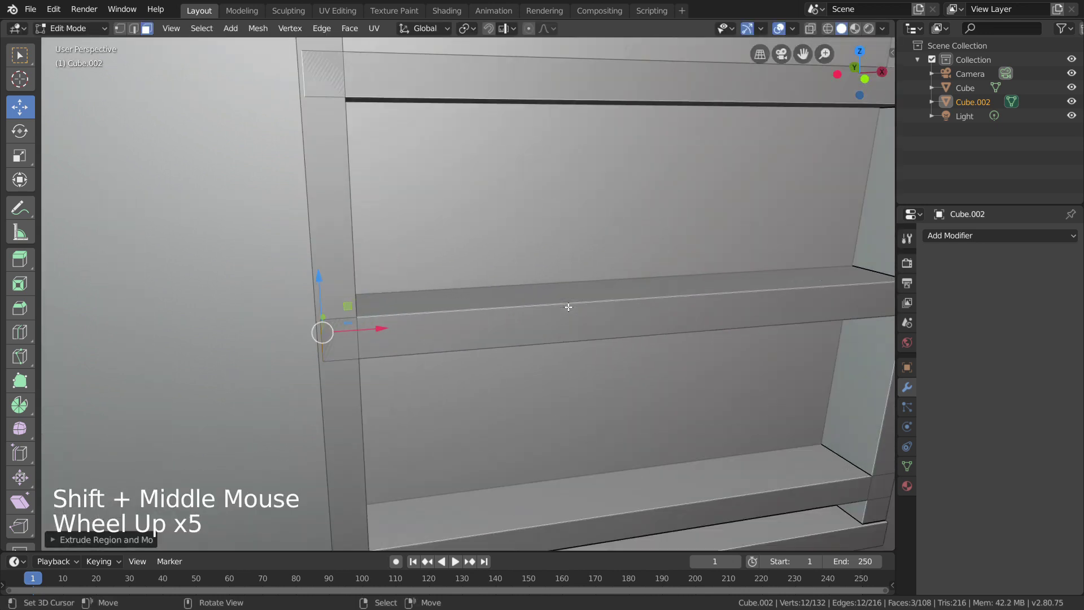
left_click_drag(371, 330, 381, 334)
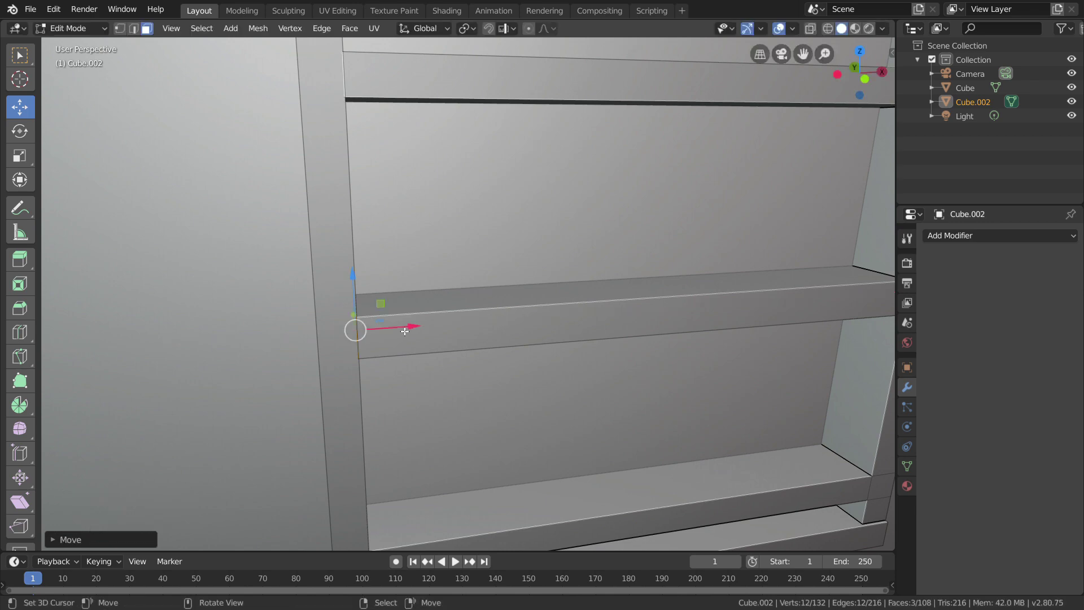
scroll(404, 331, "down", 2)
middle_click_drag(404, 331, 340, 317)
key("Tab")
Examine the building's window frames, crossbars, awning and roof from several angles.
scroll(340, 318, "down", 4)
right_click(783, 256)
middle_click_drag(784, 255, 584, 269)
scroll(741, 276, "down", 2)
scroll(652, 296, "up", 3)
middle_click_drag(584, 269, 543, 317)
key("Tab")
scroll(638, 308, "up", 1)
scroll(686, 281, "up", 1)
scroll(685, 281, "down", 9)
key("Tab")
right_click(681, 281)
scroll(483, 305, "up", 2)
scroll(483, 305, "up", 1, "shift")
middle_click_drag(621, 297, 511, 268, "shift")
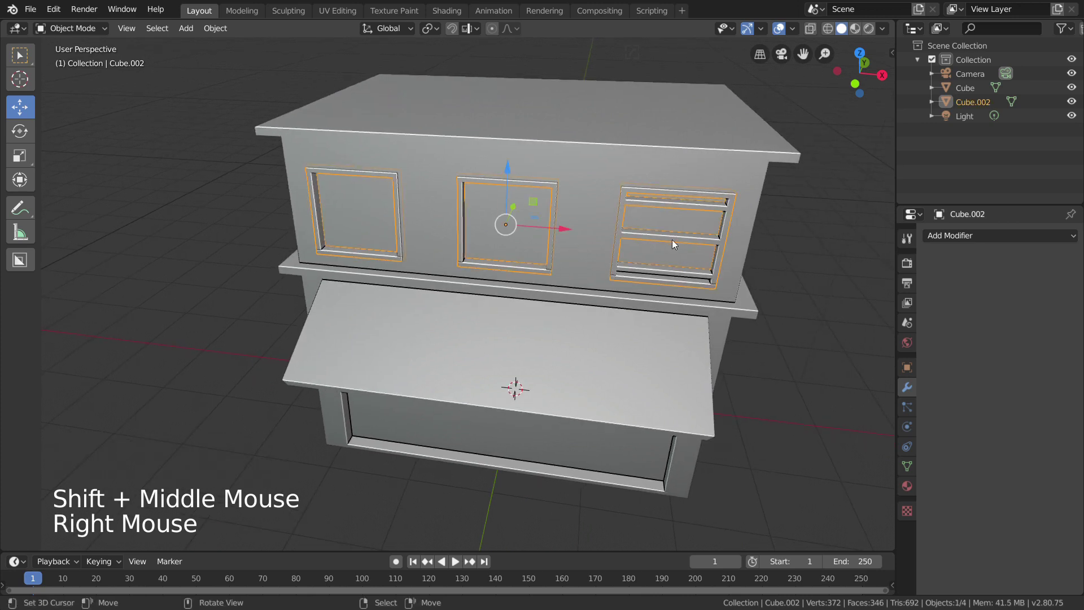
right_click(805, 237)
mouse_move(806, 237)
middle_mouse_down()
mouse_move(741, 249)
mouse_move(652, 223)
mouse_move(805, 234)
middle_mouse_up()
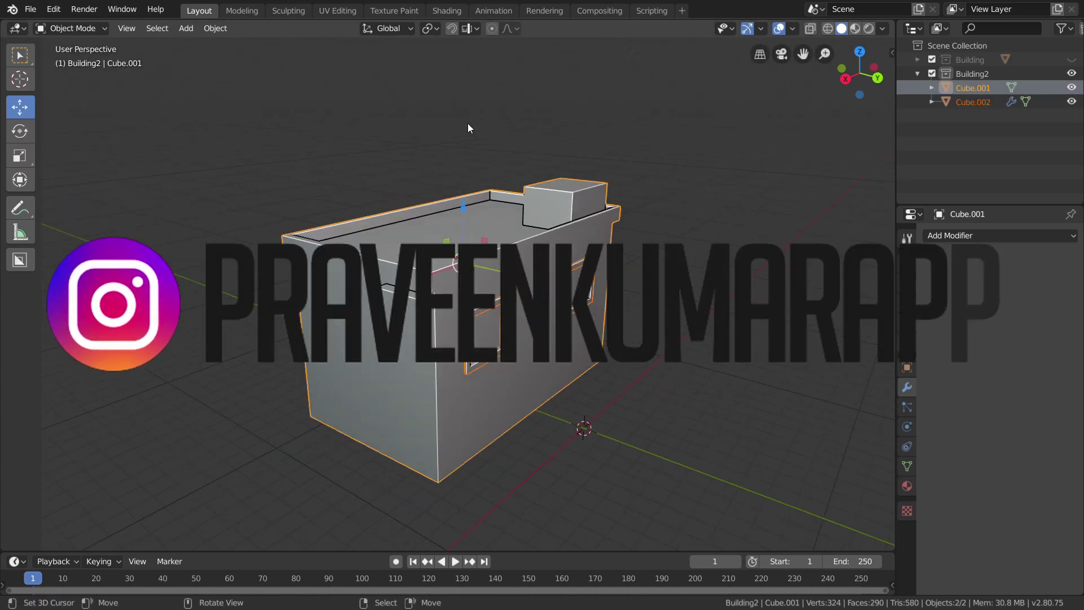
Discard the unsaved changes of the open building file to switch to the gabled house model.
right_click(467, 123)
middle_click_drag(467, 124, 412, 116)
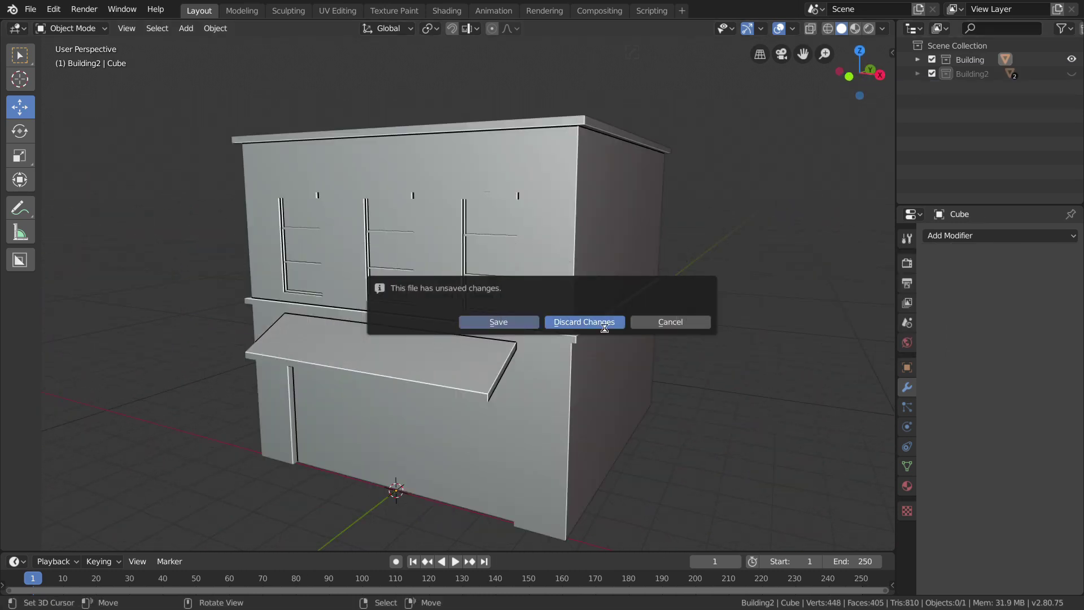
left_click(559, 322)
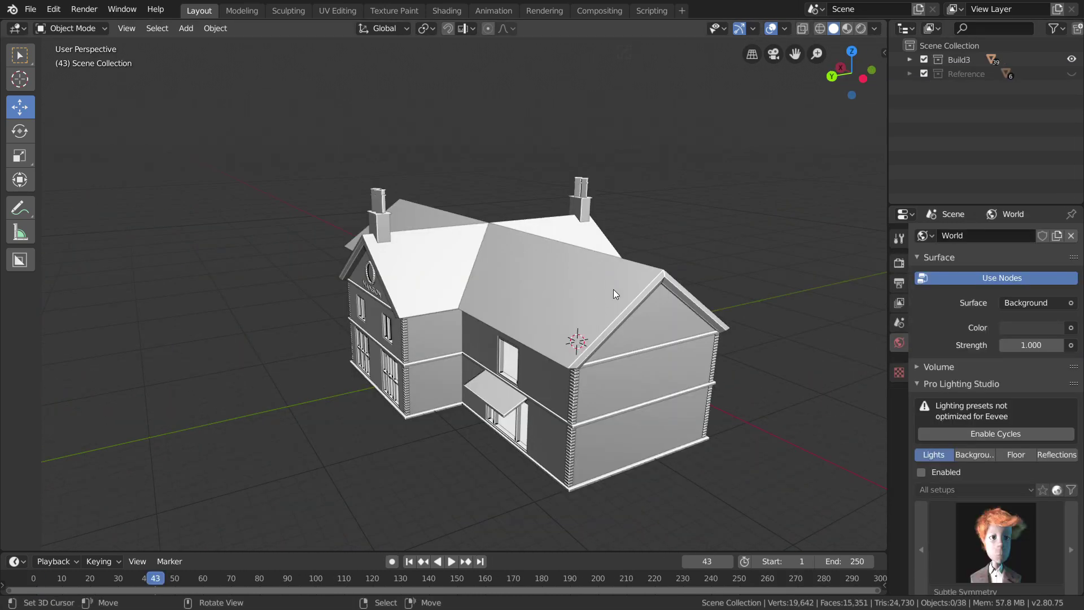
Examine the gabled house's roof, chimneys, facades and corner brickwork from several sides.
left_click(490, 286)
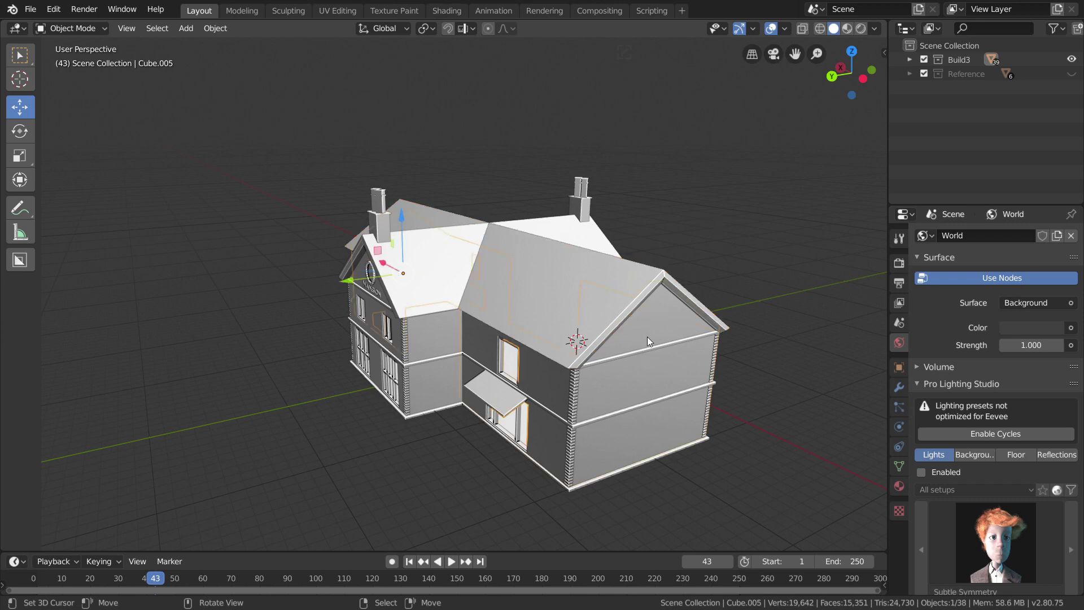
middle_click_drag(748, 260, 648, 282)
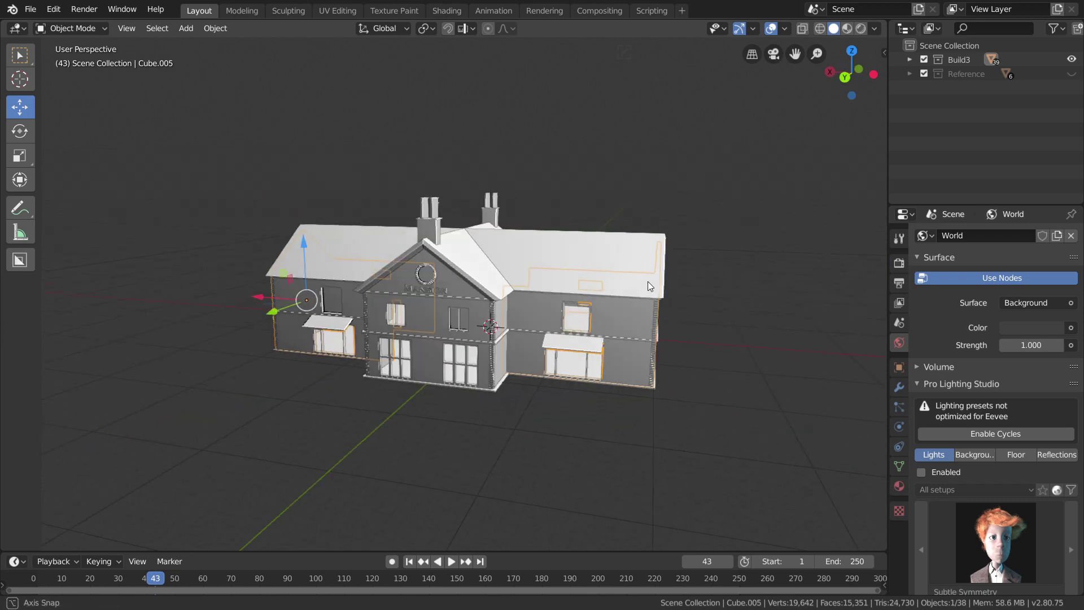
middle_click_drag(735, 273, 678, 265)
scroll(638, 284, "up", 1)
scroll(673, 285, "down", 5)
scroll(673, 285, "up", 5)
scroll(578, 297, "up", 2)
middle_click_drag(578, 297, 649, 289)
middle_click_drag(650, 289, 692, 163)
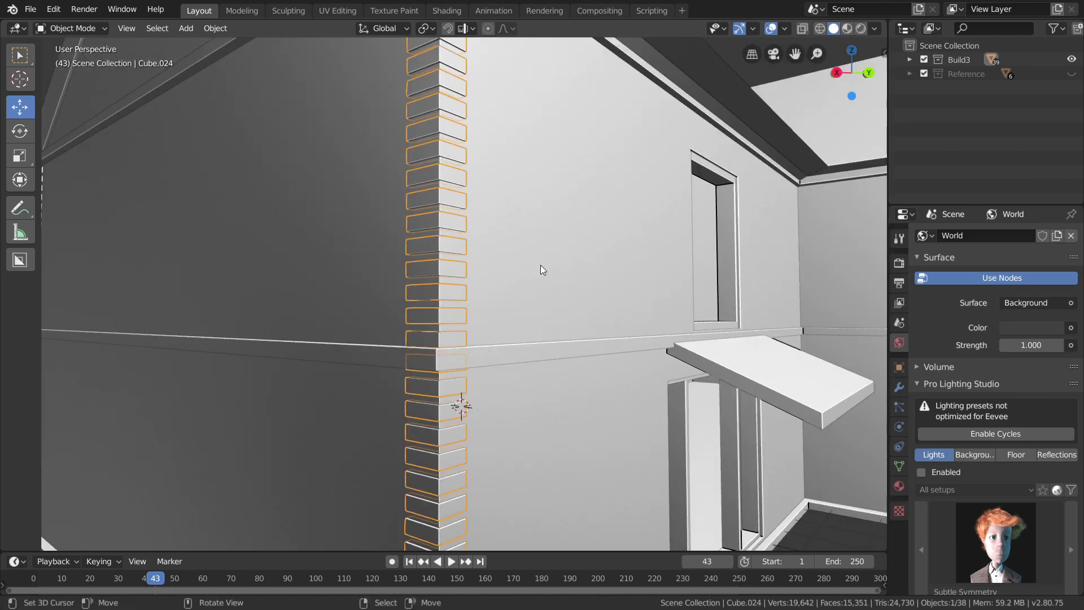
Examine the house's base trim, corner bricks, awning and side windows up close.
scroll(540, 266, "down", 4)
middle_click_drag(541, 266, 525, 308)
scroll(570, 285, "up", 3)
left_click(628, 378)
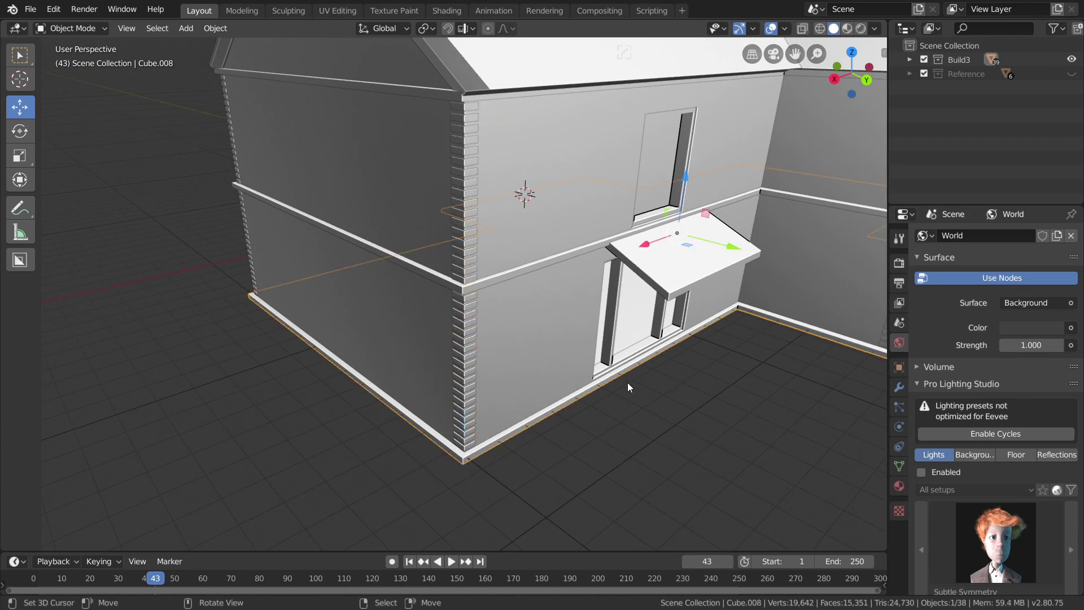
scroll(645, 375, "up", 3)
middle_click_drag(645, 375, 628, 339)
left_click(629, 338)
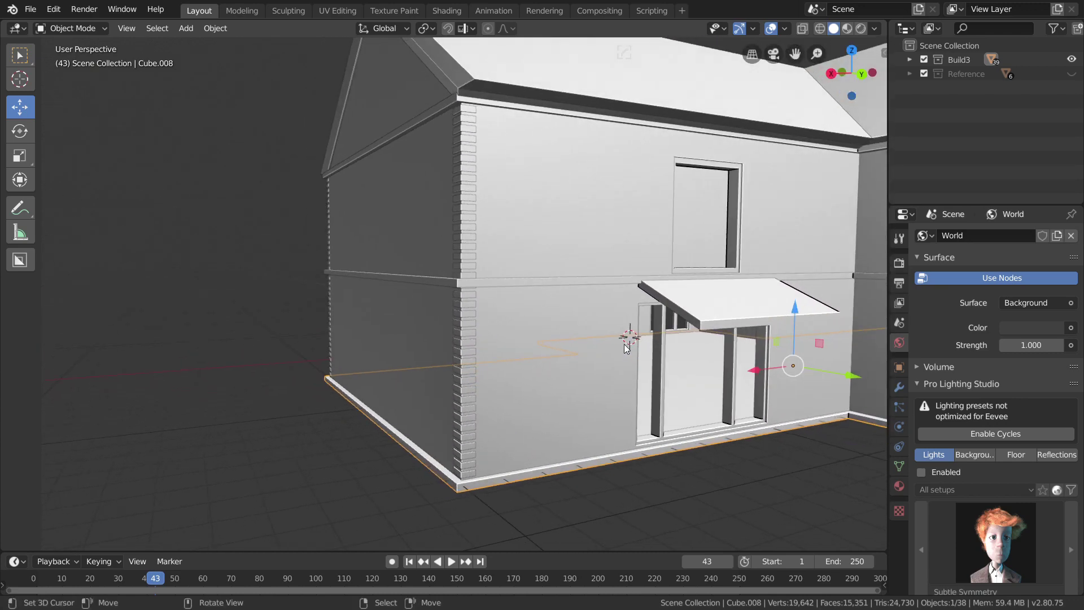
left_click(571, 278)
middle_click_drag(572, 278, 591, 256)
left_click(520, 113)
left_click(148, 179)
Examine the house's interior and window details through the ground-floor opening.
middle_click_drag(531, 226, 486, 226)
middle_click_drag(626, 252, 428, 225, "shift")
scroll(566, 280, "up", 4)
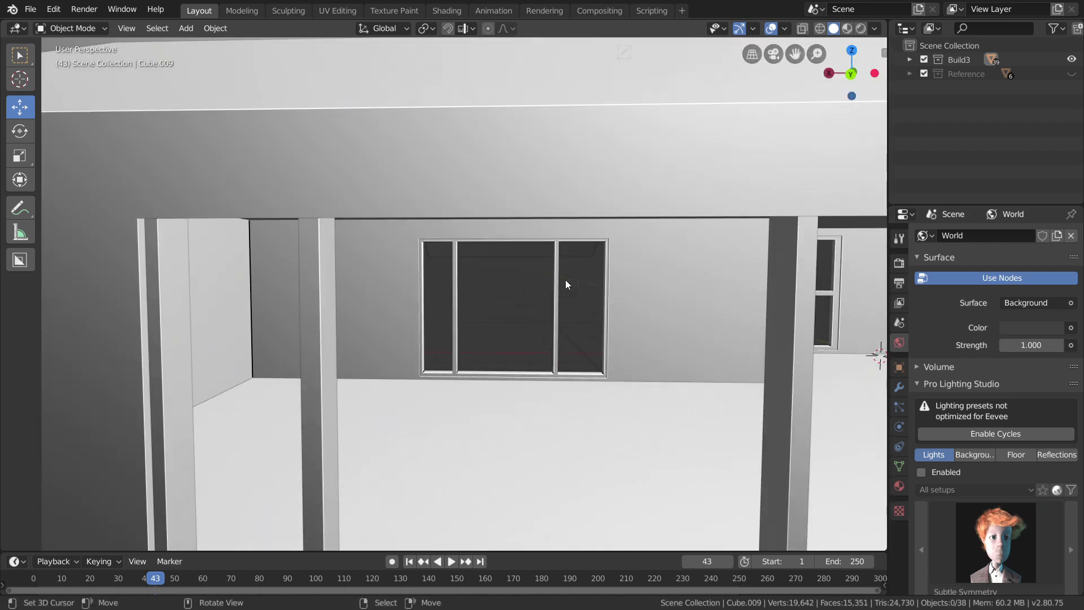
scroll(567, 280, "up", 6)
middle_click_drag(571, 280, 599, 330)
right_click(585, 344)
key("KP_Decimal")
scroll(456, 338, "up", 7)
middle_click_drag(451, 338, 231, 345)
middle_click_drag(432, 182, 479, 323, "shift")
scroll(479, 323, "down", 3)
scroll(479, 323, "down", 6)
Examine the front gable with its round brick ring and Mansion lettering.
middle_click_drag(417, 283, 592, 314)
scroll(568, 290, "up", 5)
scroll(568, 324, "up", 3)
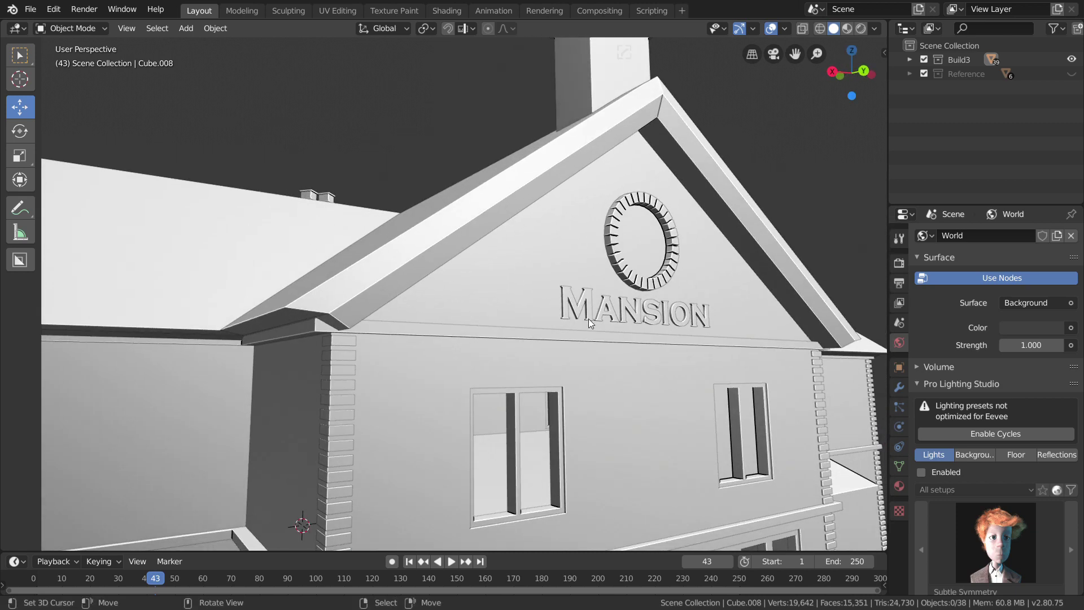
left_click(626, 317)
left_click(787, 306)
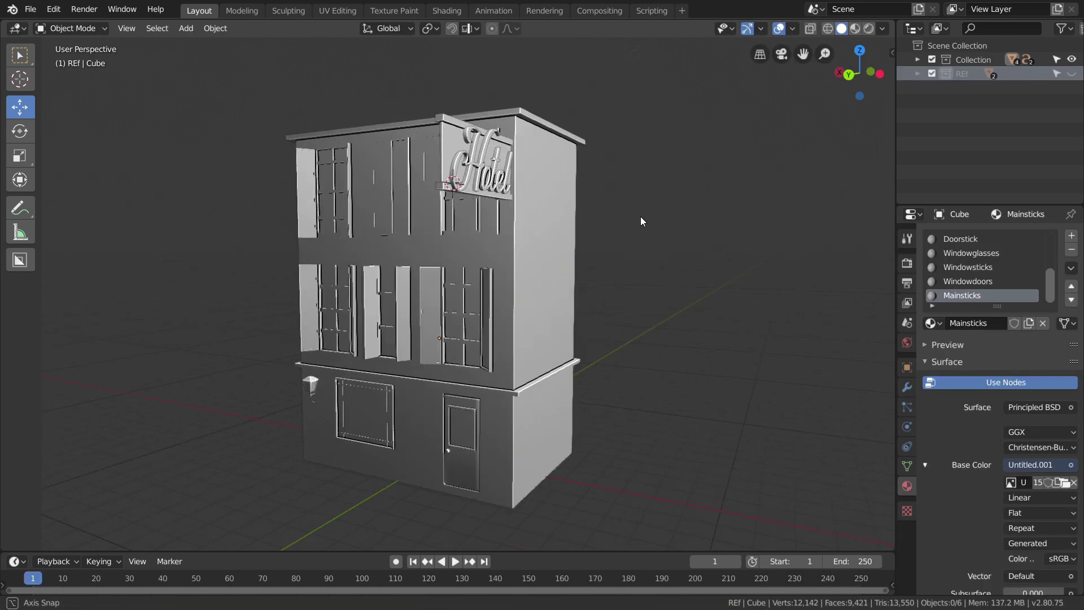
Examine the hotel model's shuttered windows, door, lamp and hanging sign, and clear the selection.
middle_click_drag(641, 216, 787, 158)
scroll(649, 223, "up", 3)
scroll(713, 220, "up", 4)
scroll(785, 215, "down", 5)
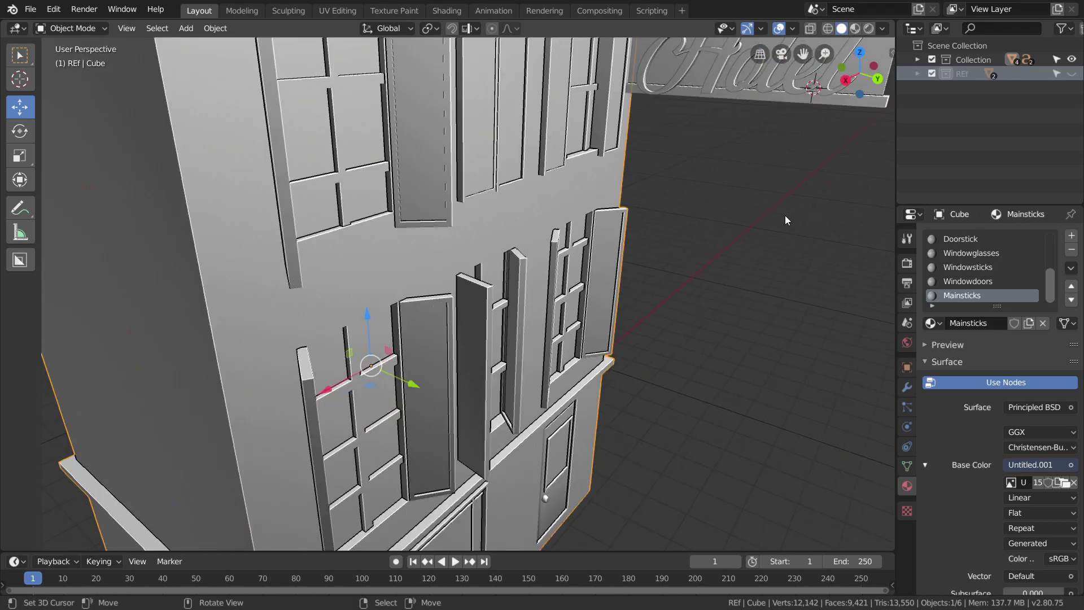
key("alt+a")
middle_click_drag(785, 215, 748, 198)
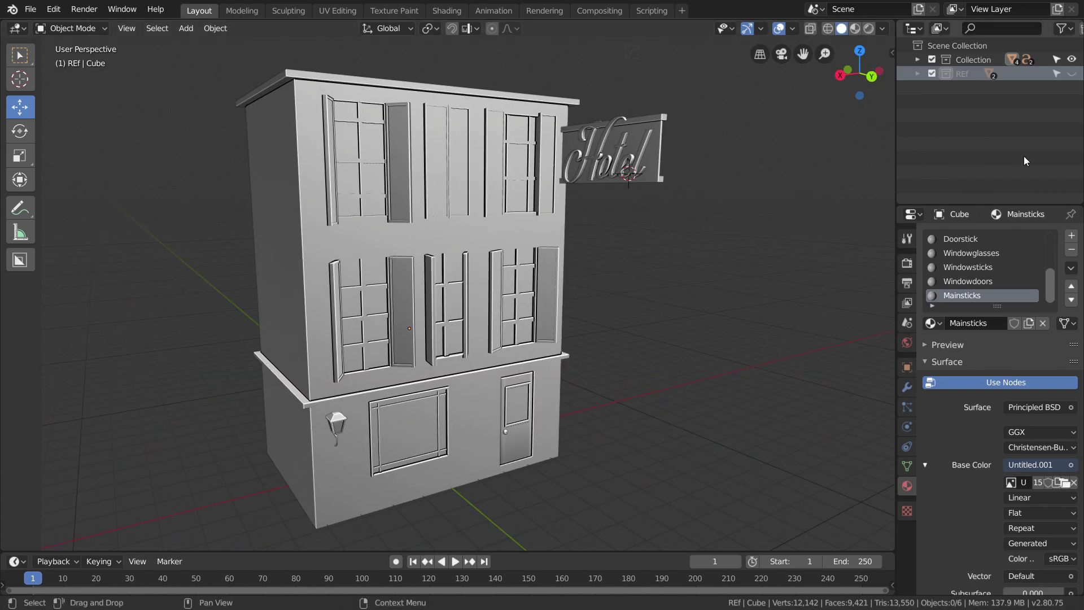